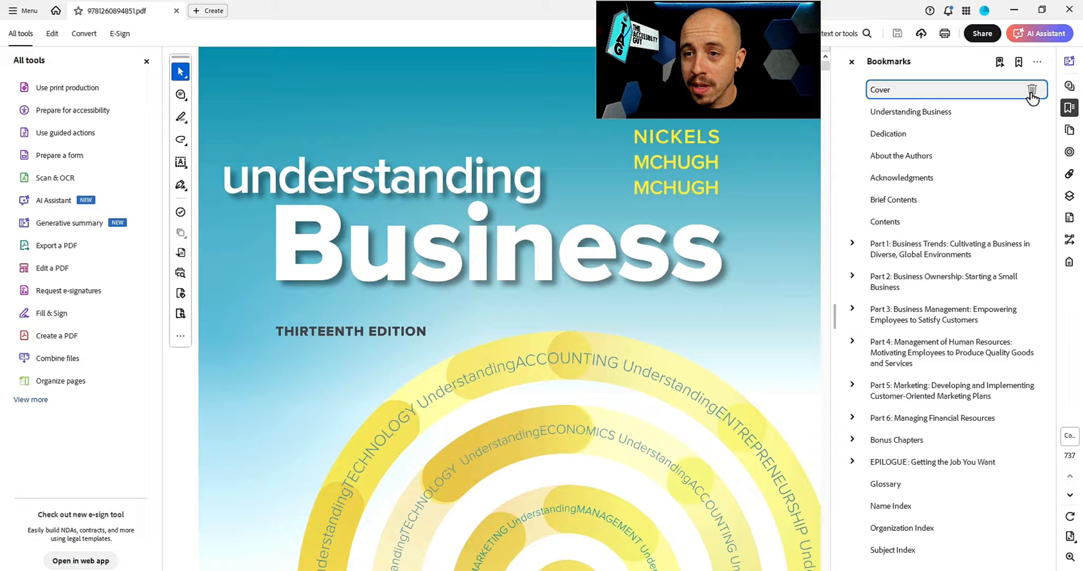
- Delete the front-matter bookmarks from Cover through Contents, leaving Part 1 as the first bookmark
left_click(1032, 90)
left_click(1032, 90)
left_click(1032, 90)
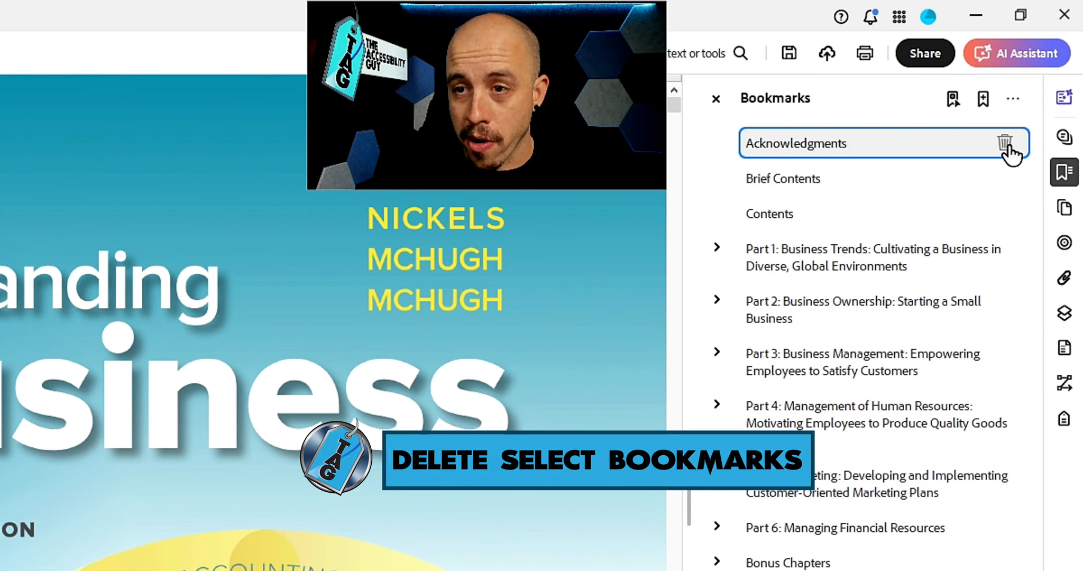
left_click(1005, 143)
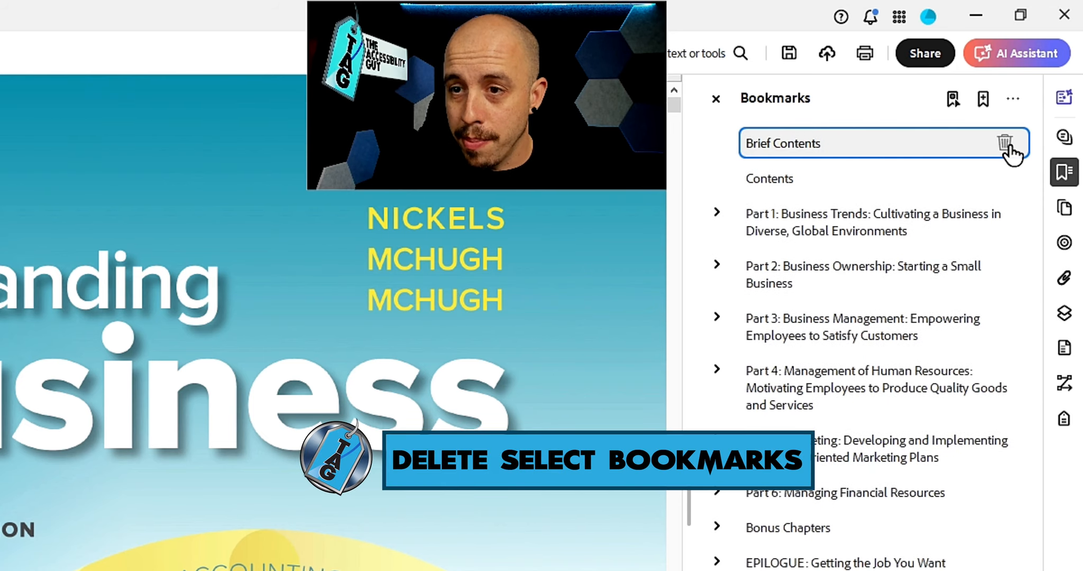
left_click(1005, 144)
left_click(1005, 144)
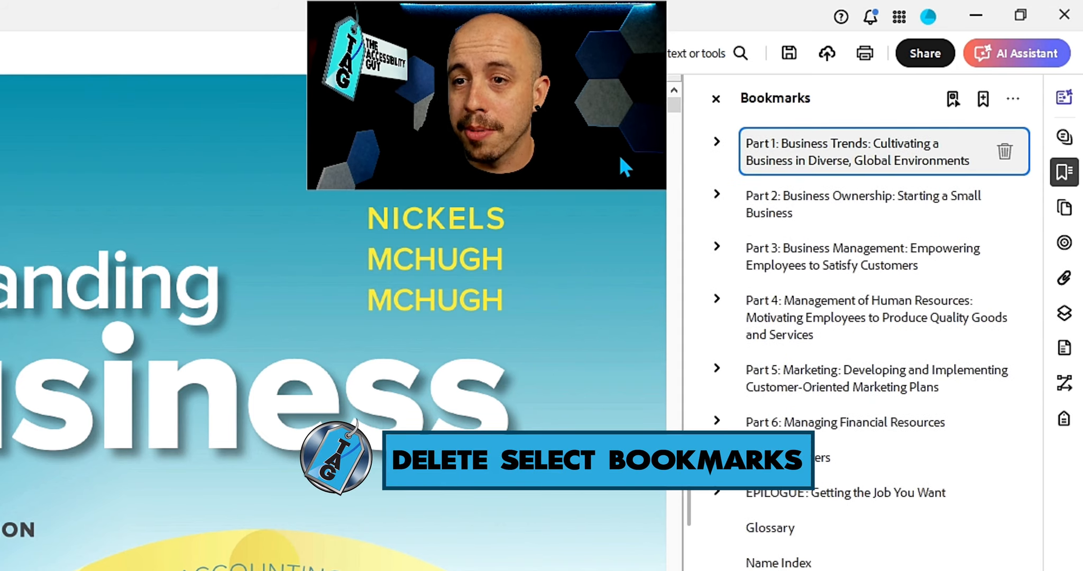
- Move Chapters 1 to 4 out of Part 1 to the top level of the bookmarks, and delete the Part 1 bookmark
left_click(716, 141)
left_click(817, 195)
left_click(830, 350, "shift")
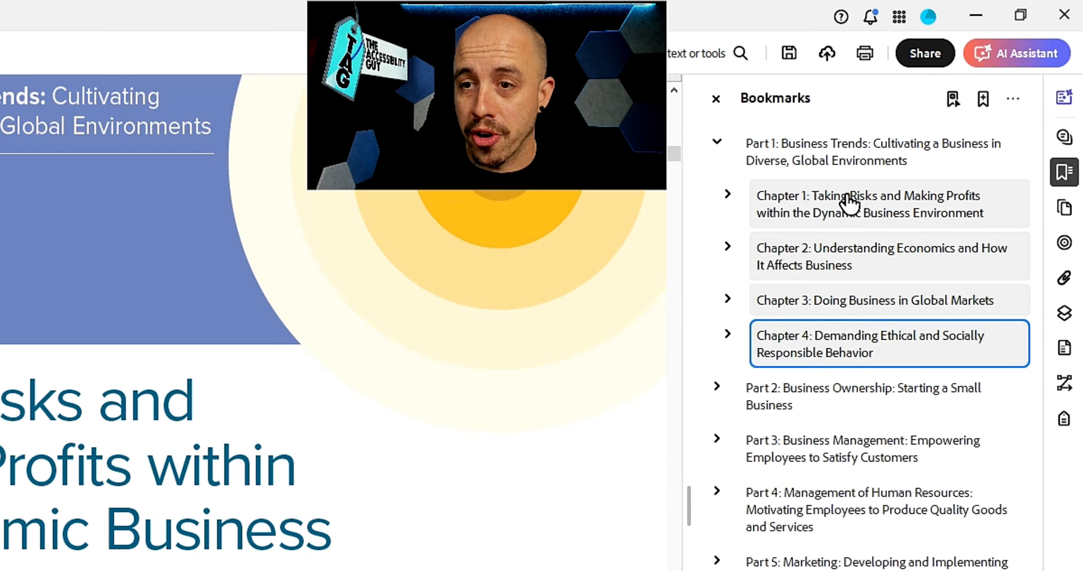
left_click_drag(841, 197, 804, 121)
left_click_drag(801, 186, 783, 121)
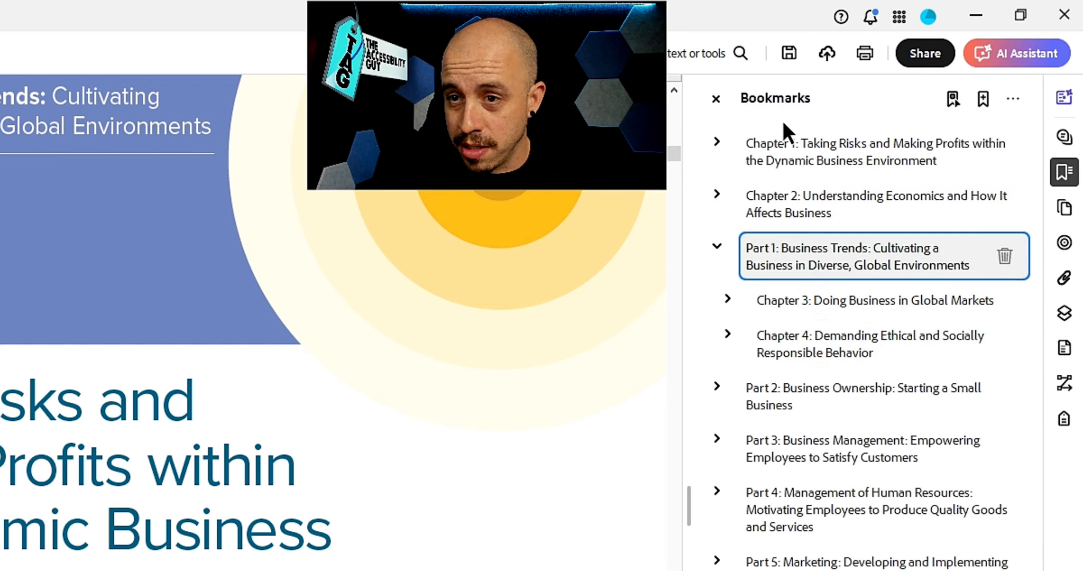
left_click(784, 156)
left_click(787, 199)
left_click(815, 305)
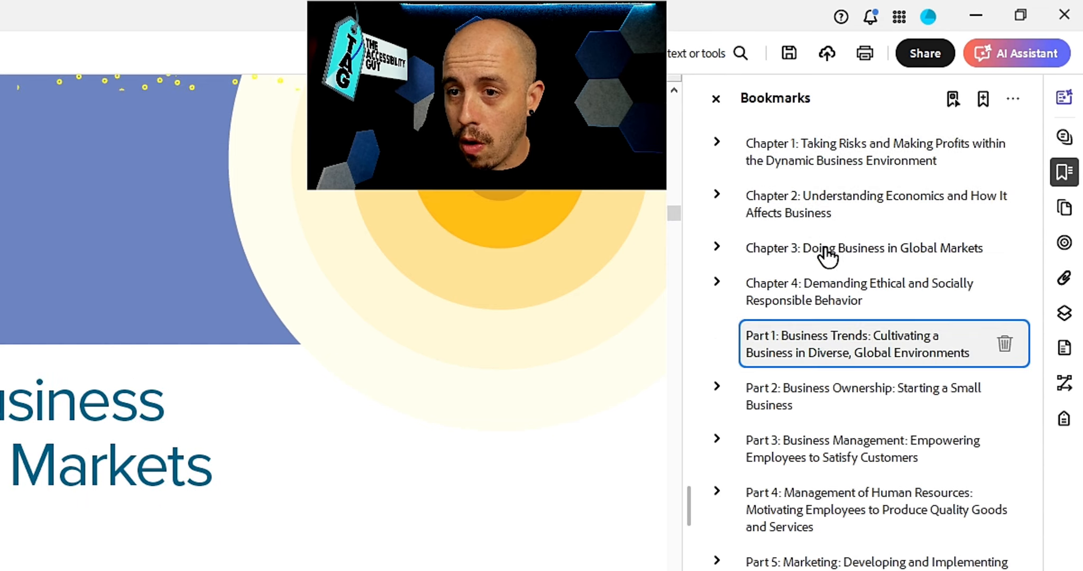
left_click(1005, 345)
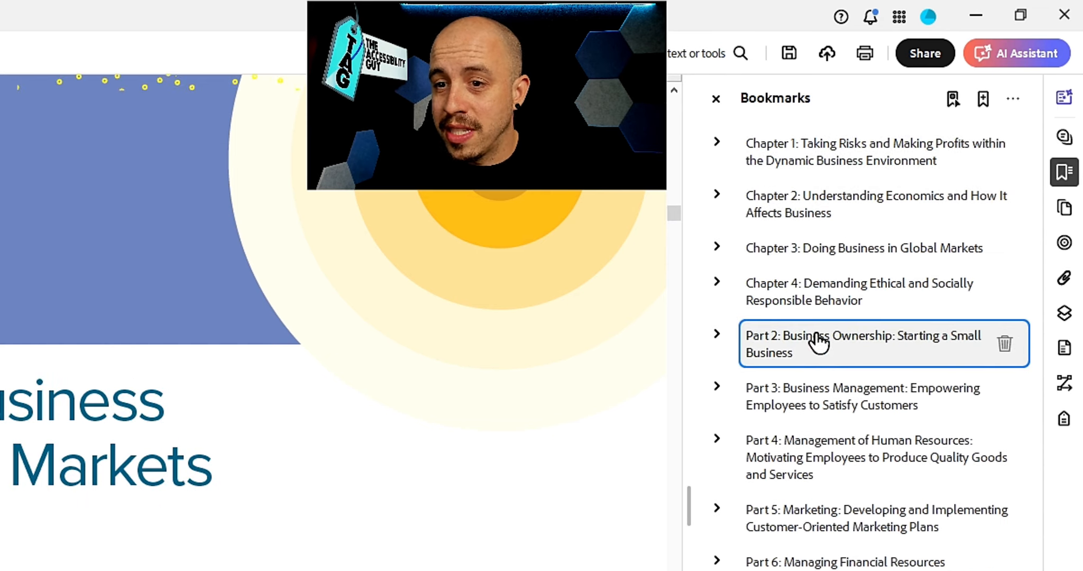
- Move Chapters 5 to 12 together out of Parts 2, 3 and 4 to the top bookmark level, directly after Chapter 4
left_click(717, 334)
left_click(718, 474)
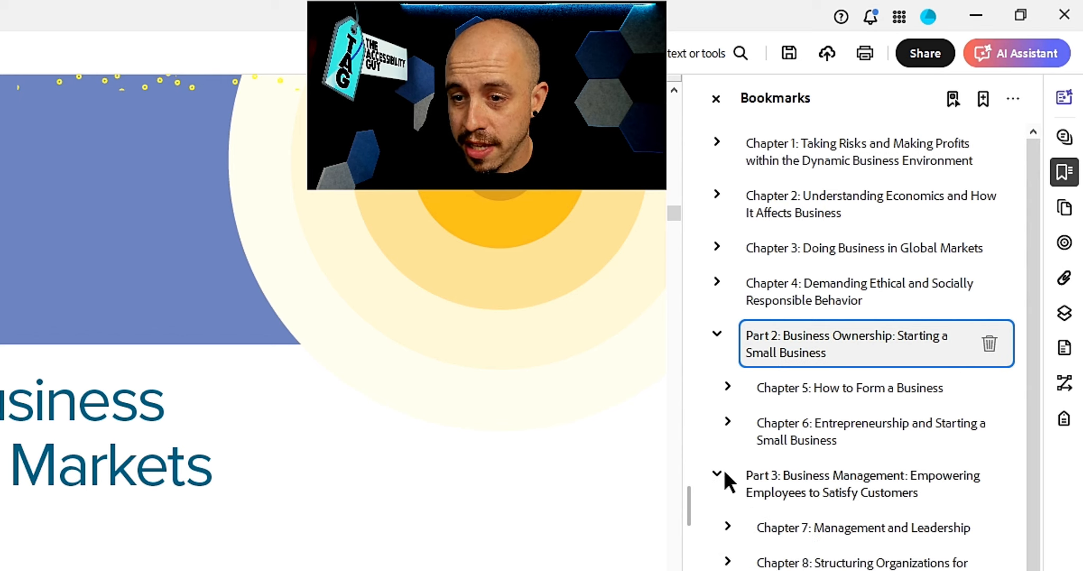
left_click(824, 387)
left_click(857, 443, "shift")
left_click(812, 529, "shift")
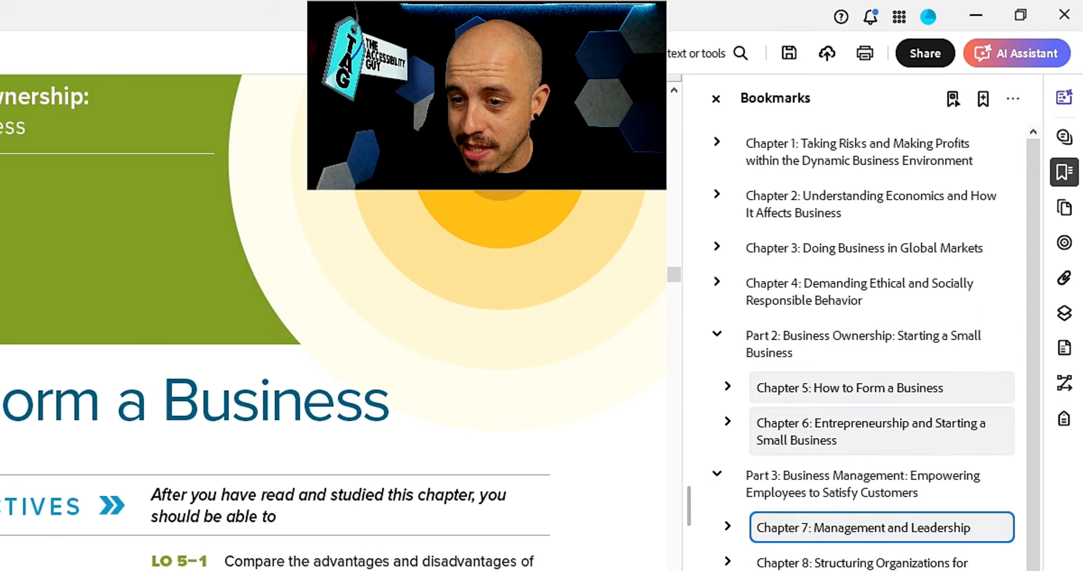
left_click(862, 565, "shift")
left_click(836, 465, "shift")
left_click(847, 405, "shift")
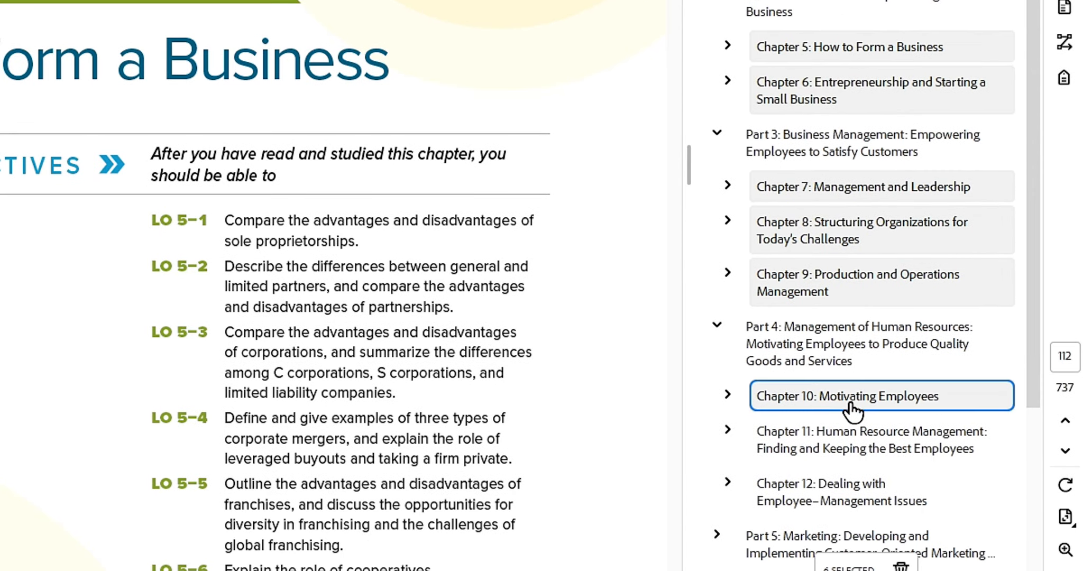
left_click(841, 460, "shift")
left_click(840, 494, "shift")
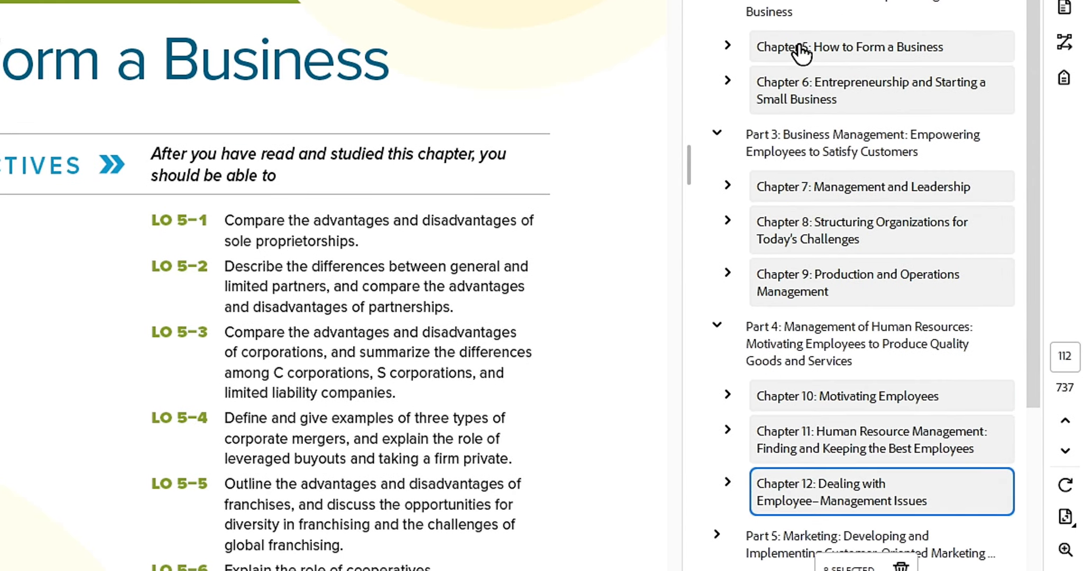
left_click_drag(802, 51, 778, 272)
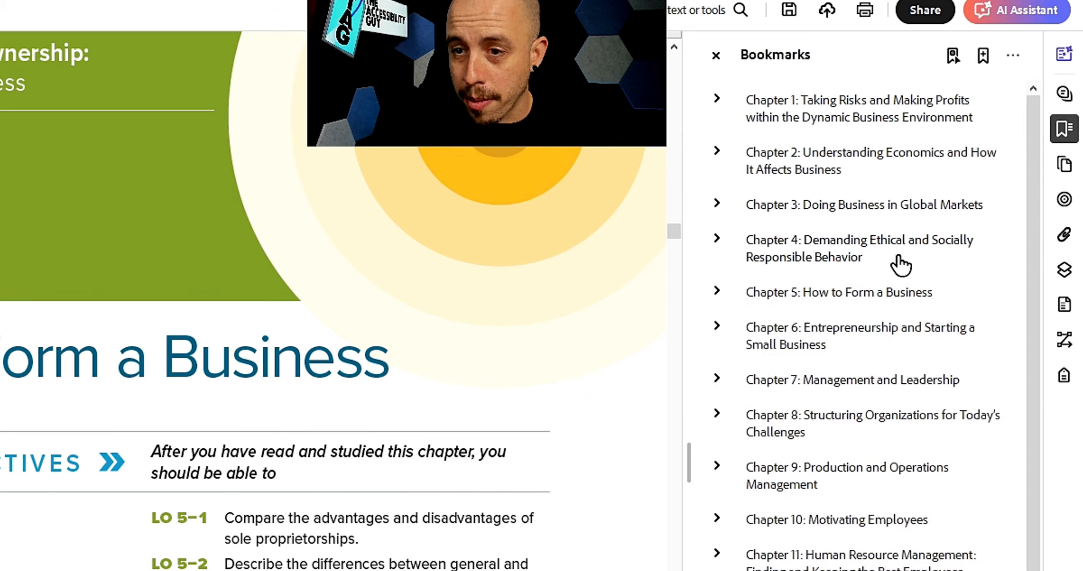
- Delete the emptied Part 2, Part 3 and Part 4 bookmarks below Chapter 12
scroll(915, 297, "down", 4)
left_click(997, 467)
left_click(990, 462)
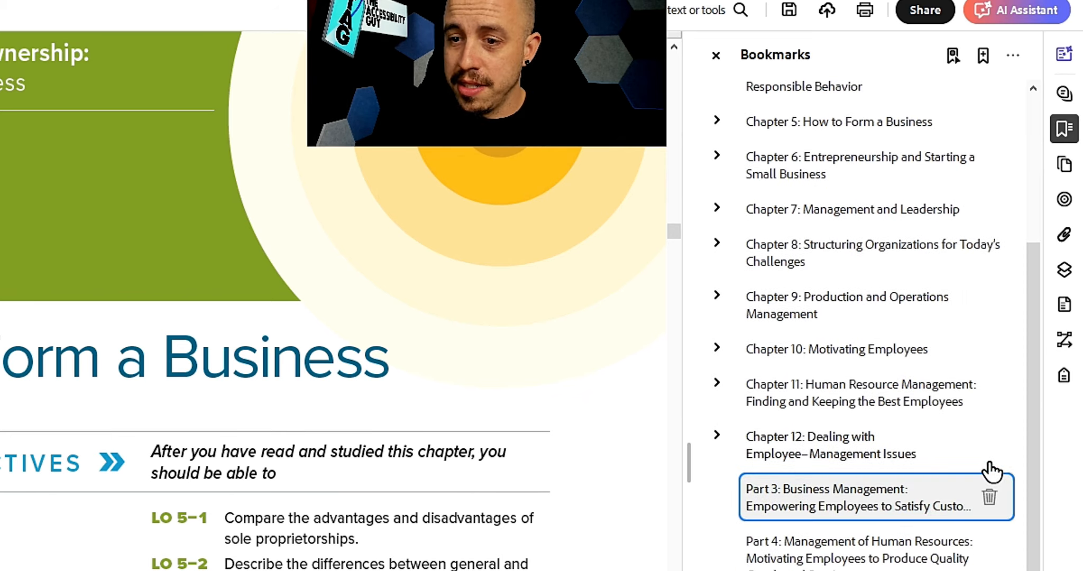
left_click(990, 497)
left_click(990, 498)
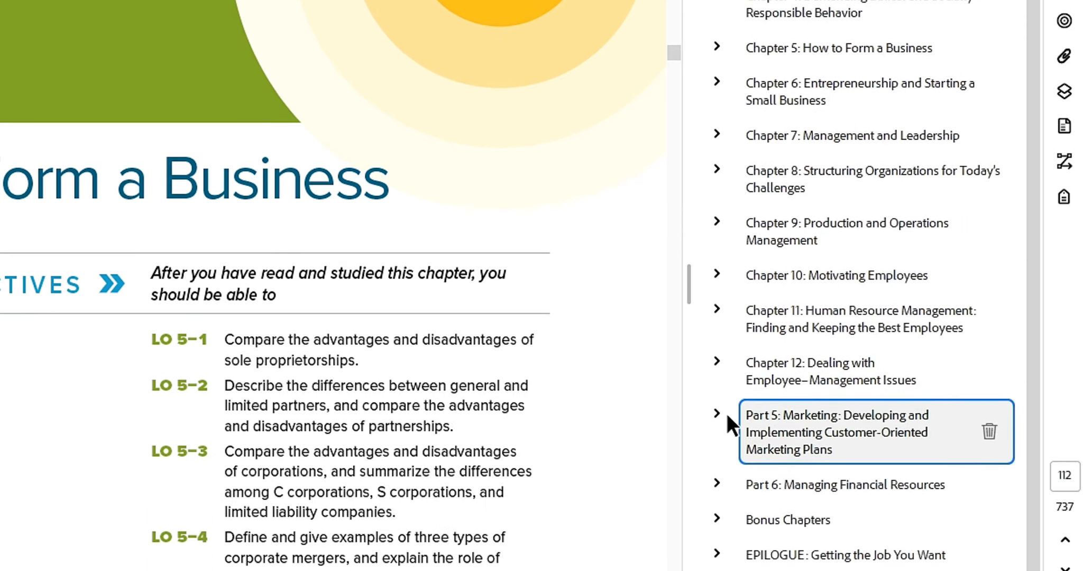
- Move Chapters 13 to 20 together out of Parts 5 and 6 to the top bookmark level, directly after Chapter 12
left_click(718, 413)
scroll(742, 431, "down", 3)
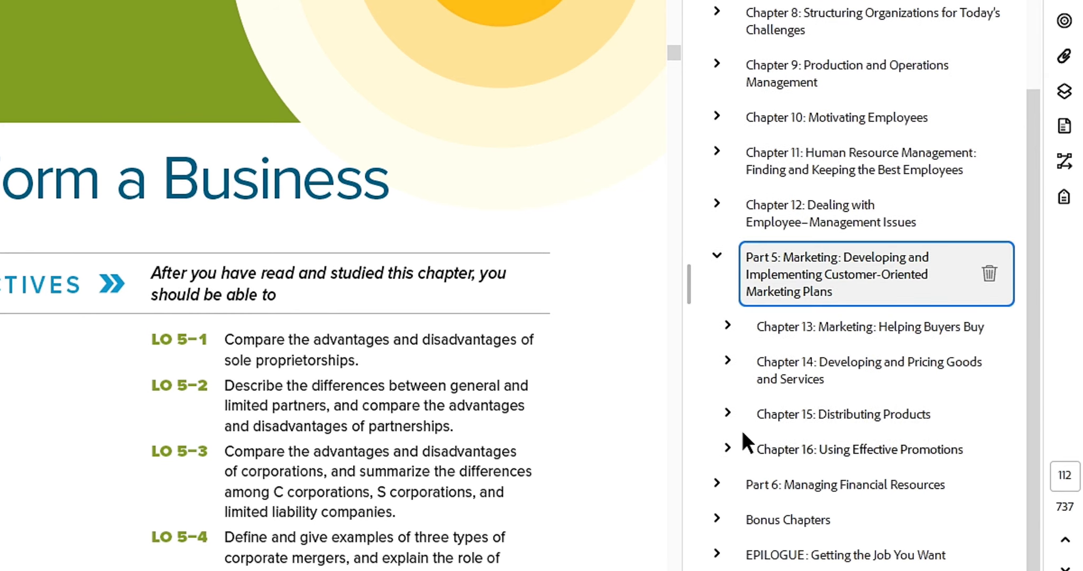
left_click(717, 485)
left_click(841, 331)
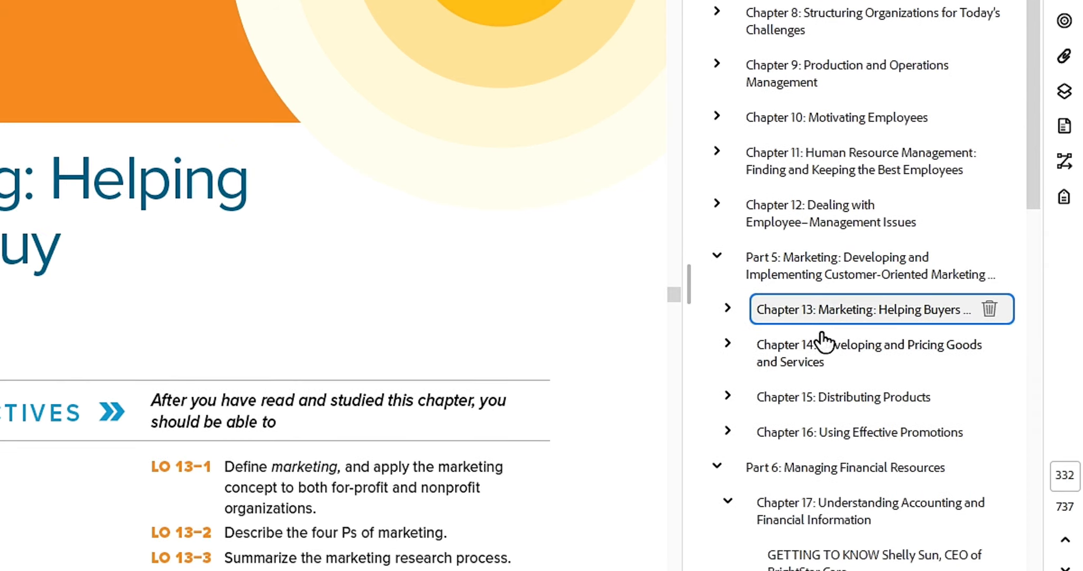
left_click(807, 359, "ctrl")
left_click(849, 410, "ctrl")
left_click(812, 439, "ctrl")
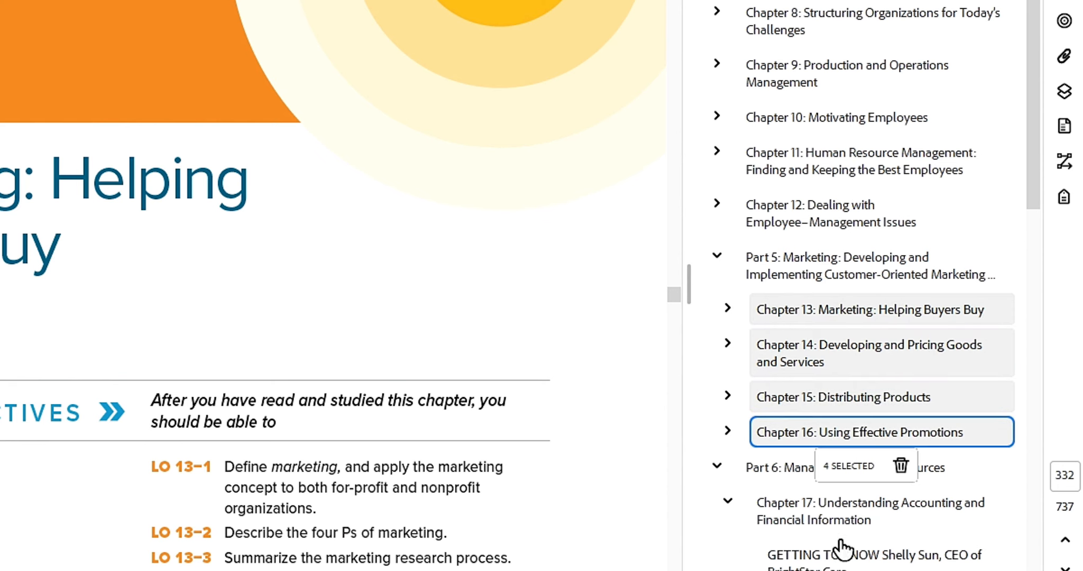
left_click(814, 500, "ctrl")
left_click(729, 487)
left_click(815, 551, "ctrl")
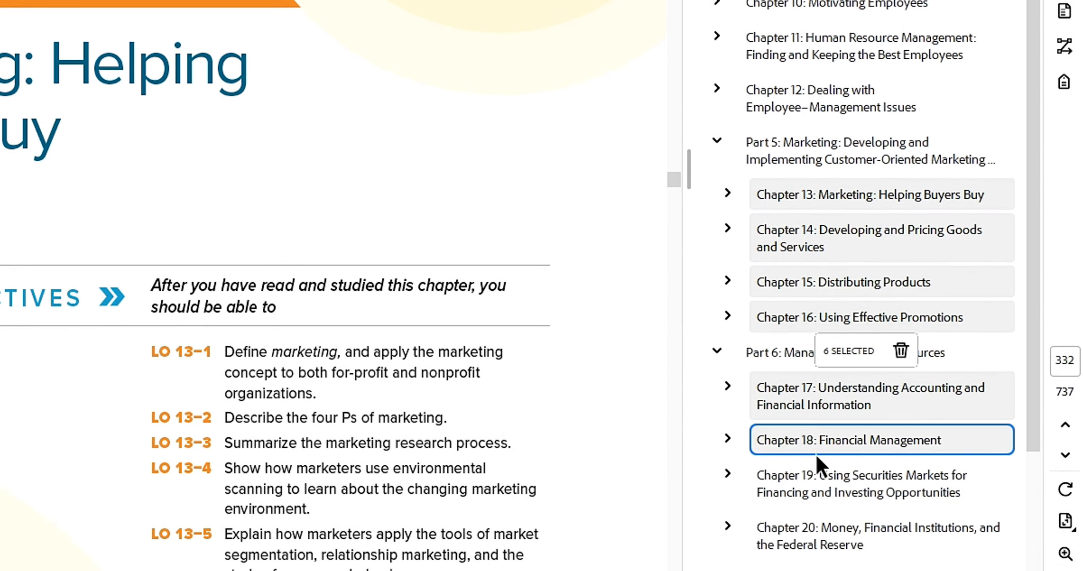
left_click(841, 570, "ctrl")
left_click(855, 547, "ctrl")
scroll(876, 444, "down", 3)
scroll(877, 468, "up", 4)
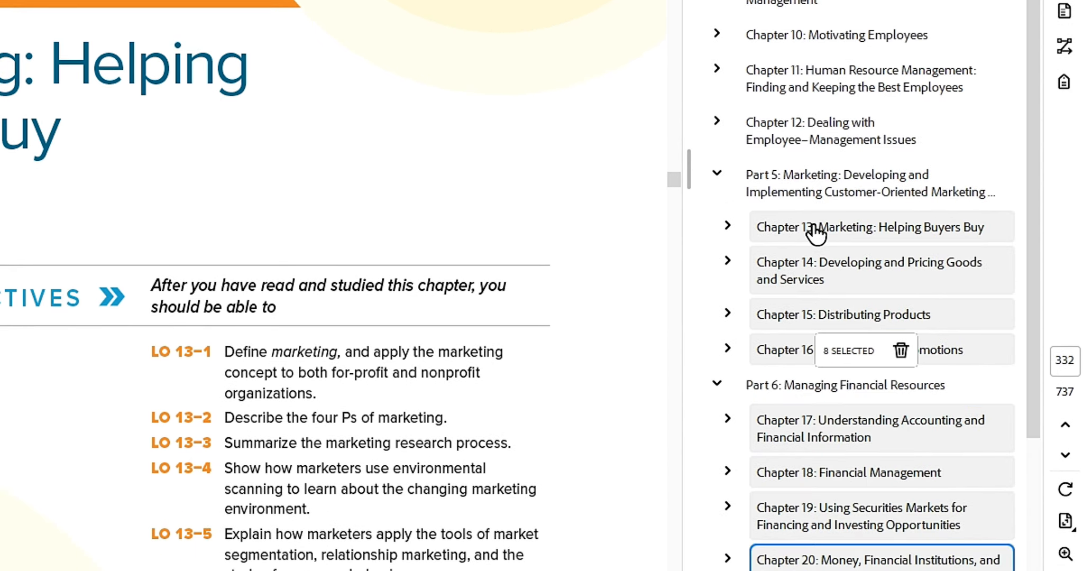
left_click_drag(806, 211, 817, 157)
- Delete the emptied Part 5 and Part 6 bookmarks below Chapter 20
scroll(881, 206, "down", 3)
left_click(990, 369)
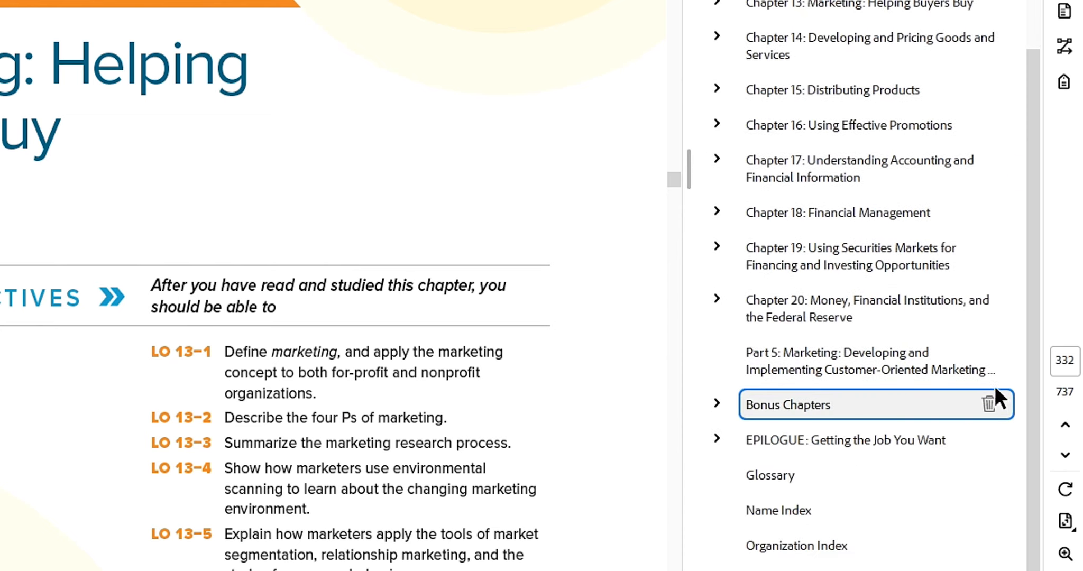
left_click(991, 370)
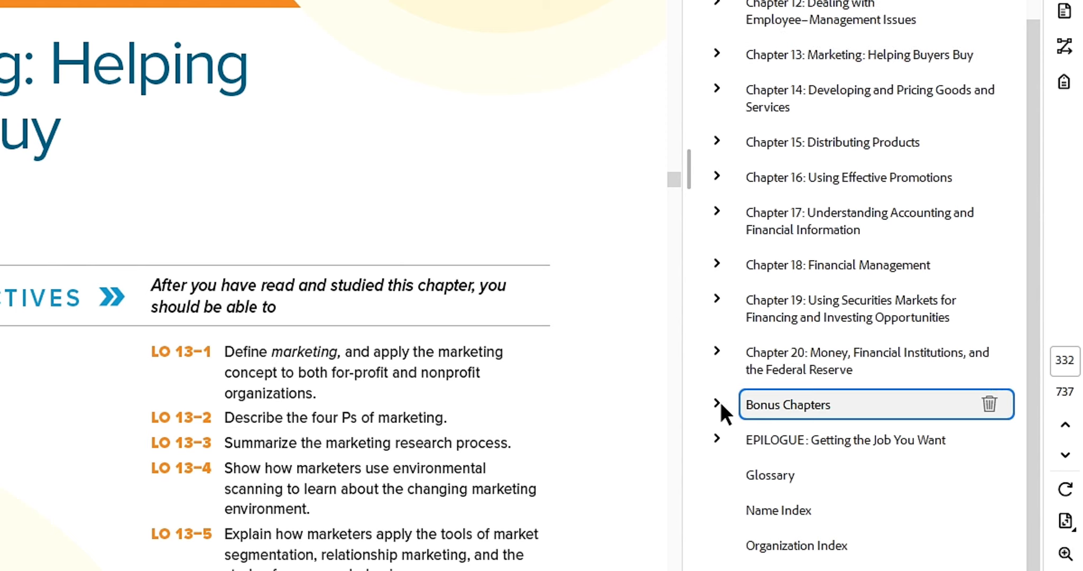
- Inspect the sub-bookmarks under Bonus Chapters and under EPILOGUE: Getting the Job You Want
left_click(717, 403)
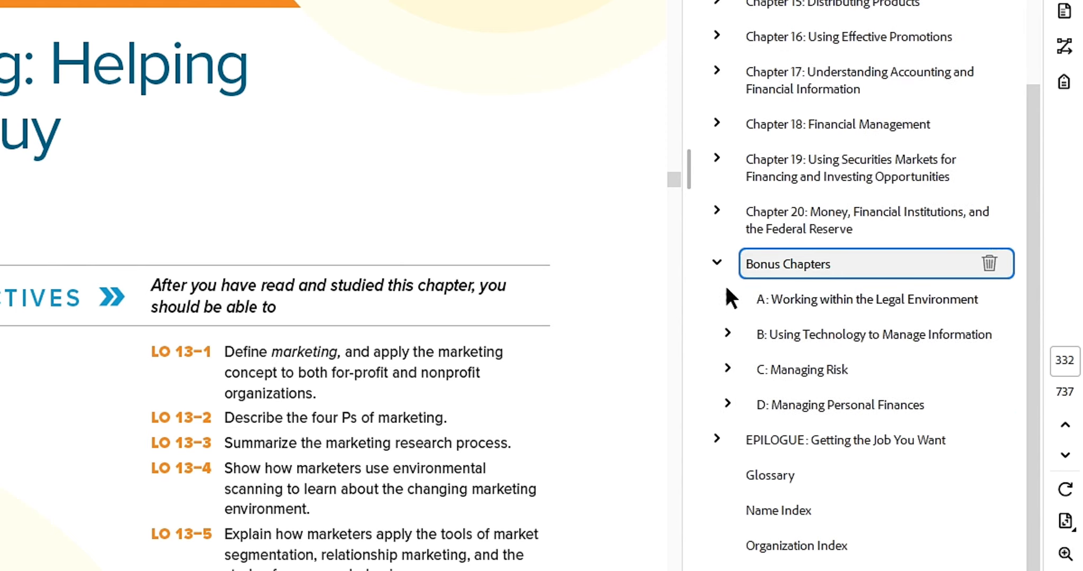
left_click(718, 261)
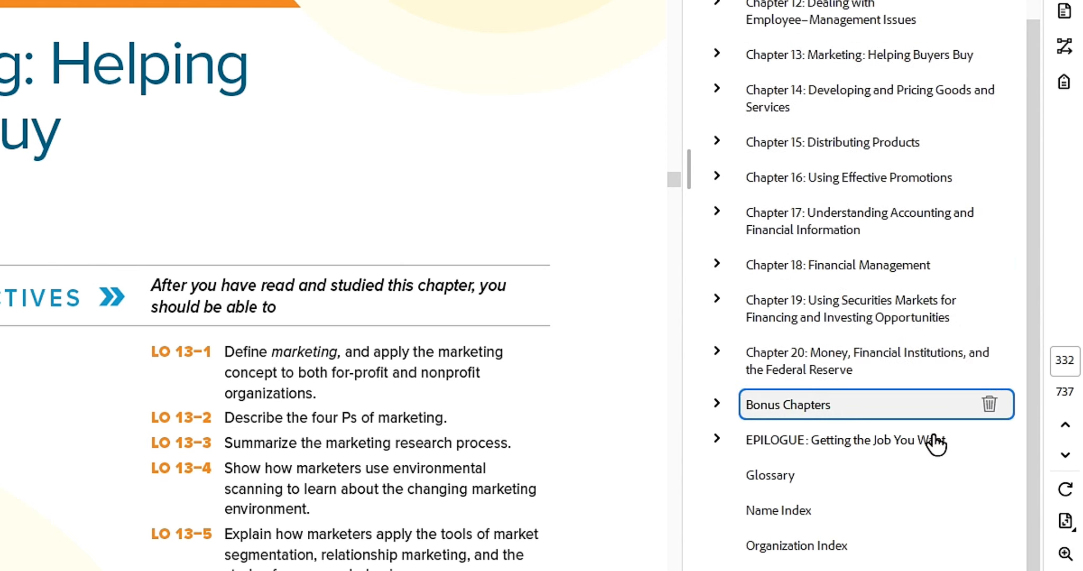
left_click(717, 438)
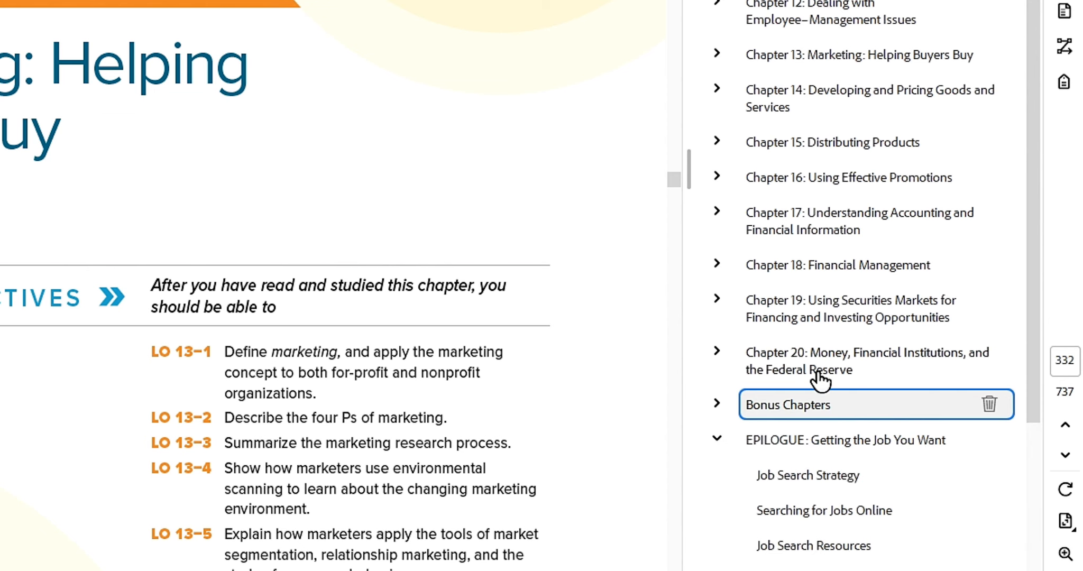
left_click(718, 439)
- Delete the Glossary, Name Index, Organization Index and Subject Index bookmarks, and save the PDF
left_click(786, 476)
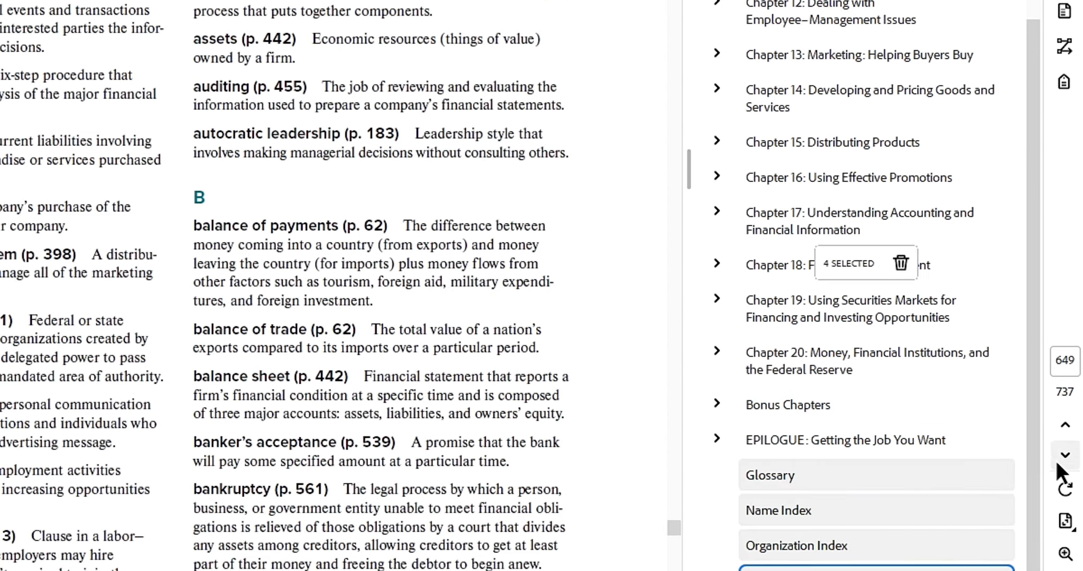
left_click(989, 474)
left_click(990, 511)
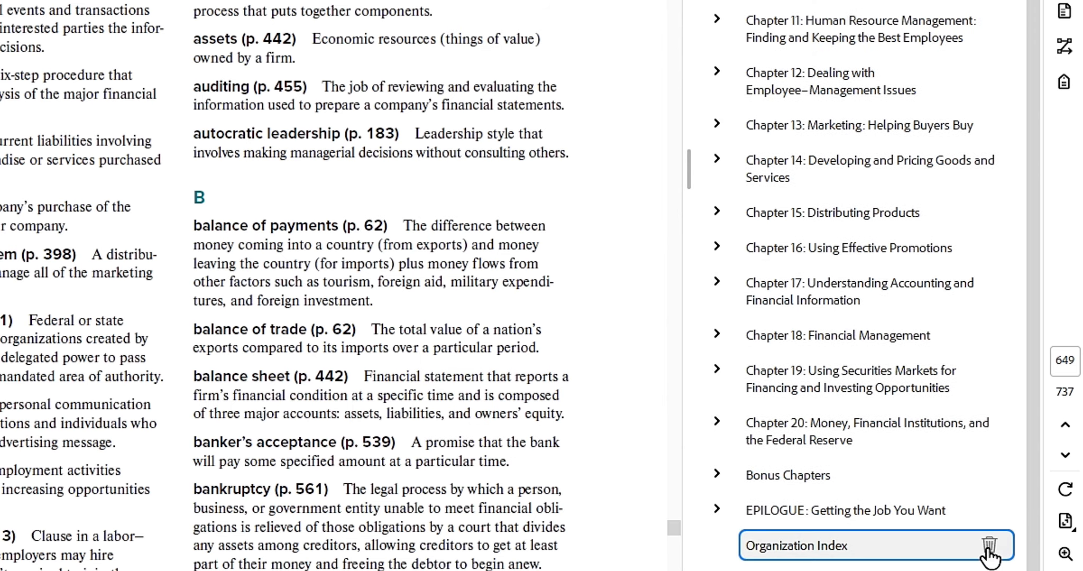
left_click(987, 547)
left_click(988, 570)
scroll(944, 454, "up", 3)
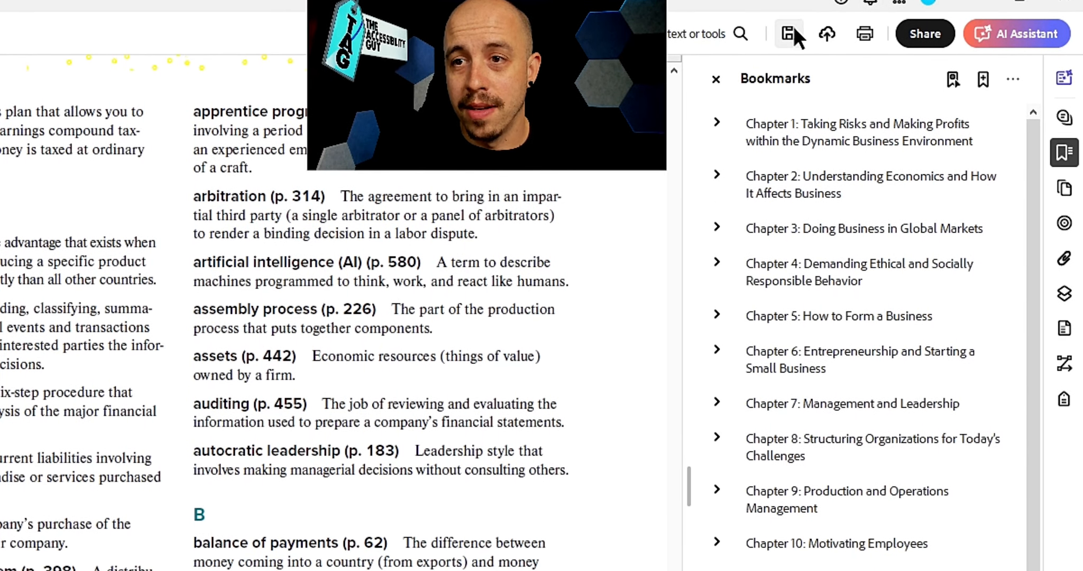
left_click(789, 44)
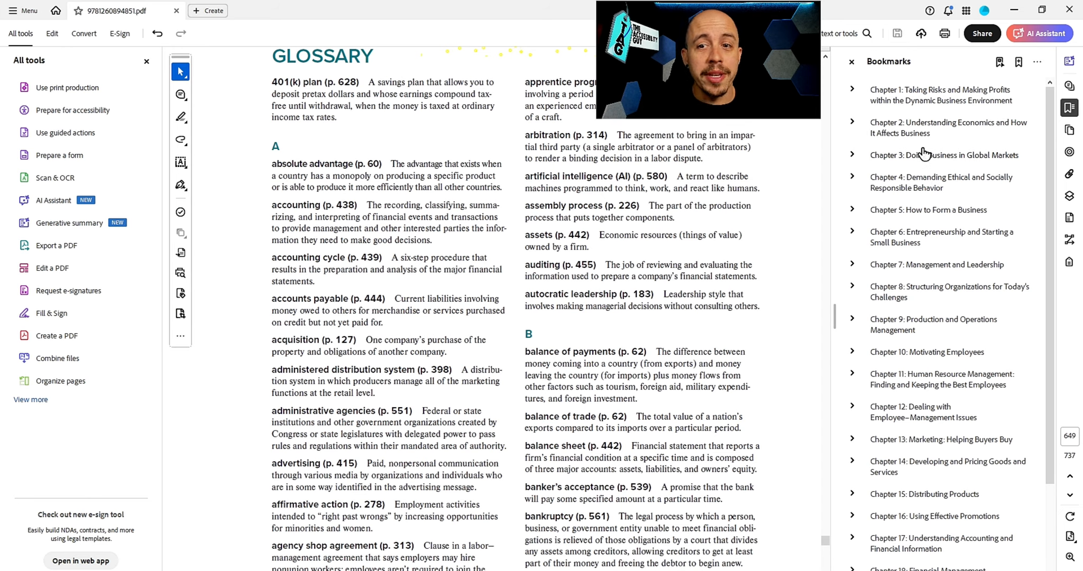
- Open the page-organizing split settings and set the output to use bookmark names for file names
left_click(37, 400)
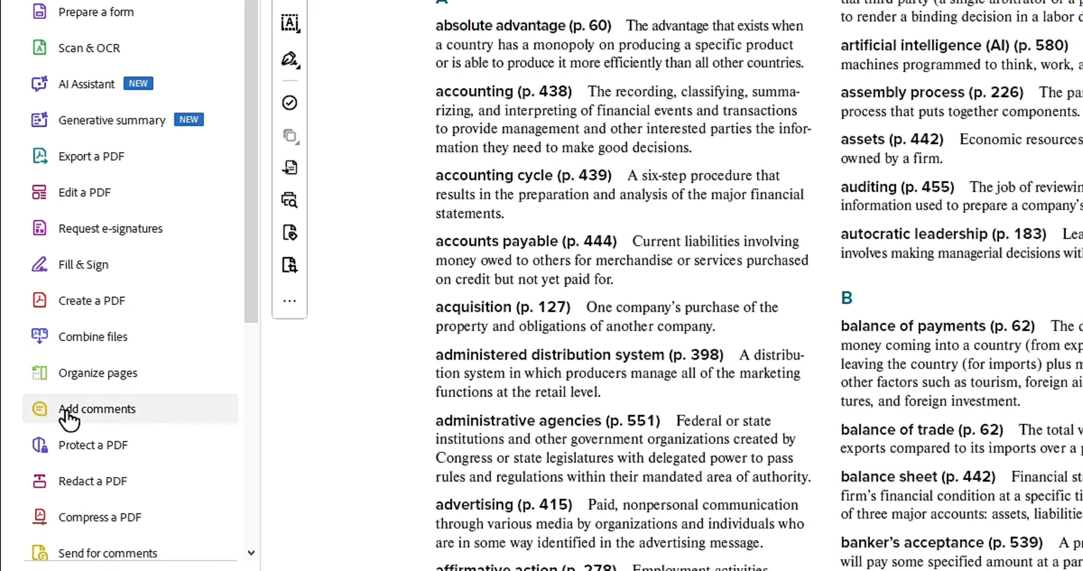
left_click(66, 382)
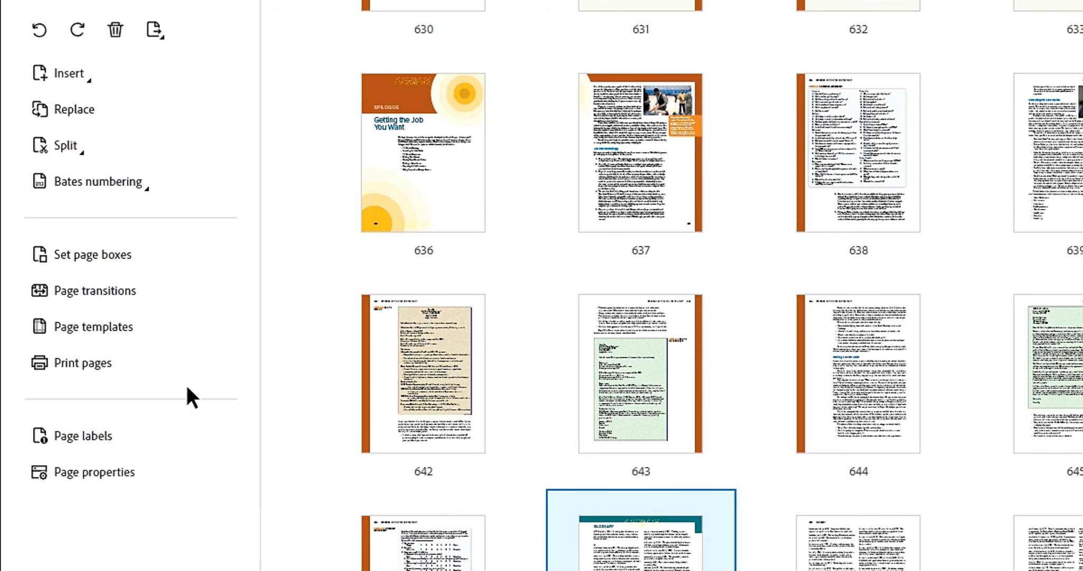
left_click(65, 147)
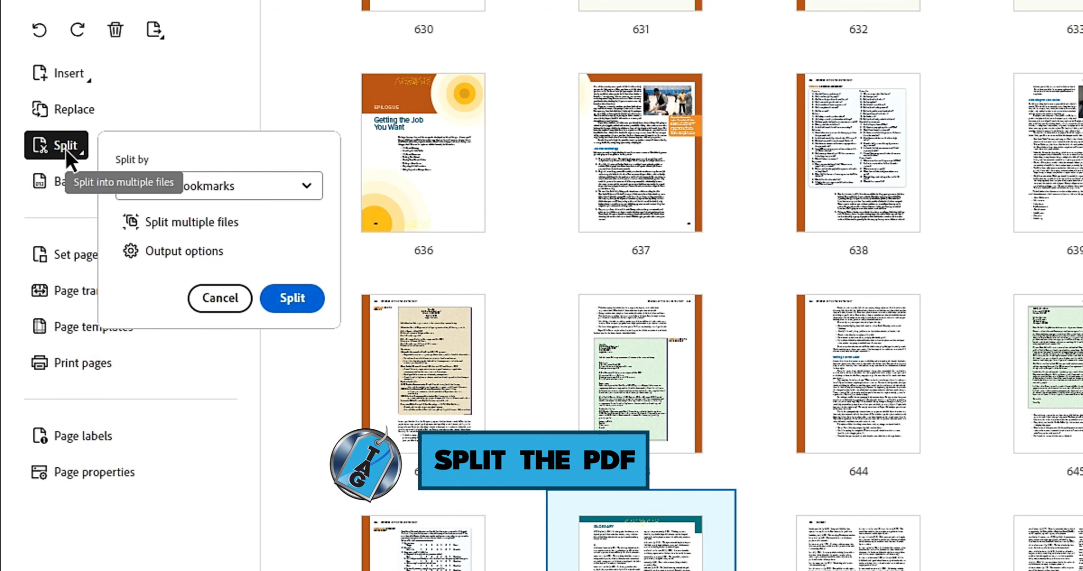
left_click(183, 250)
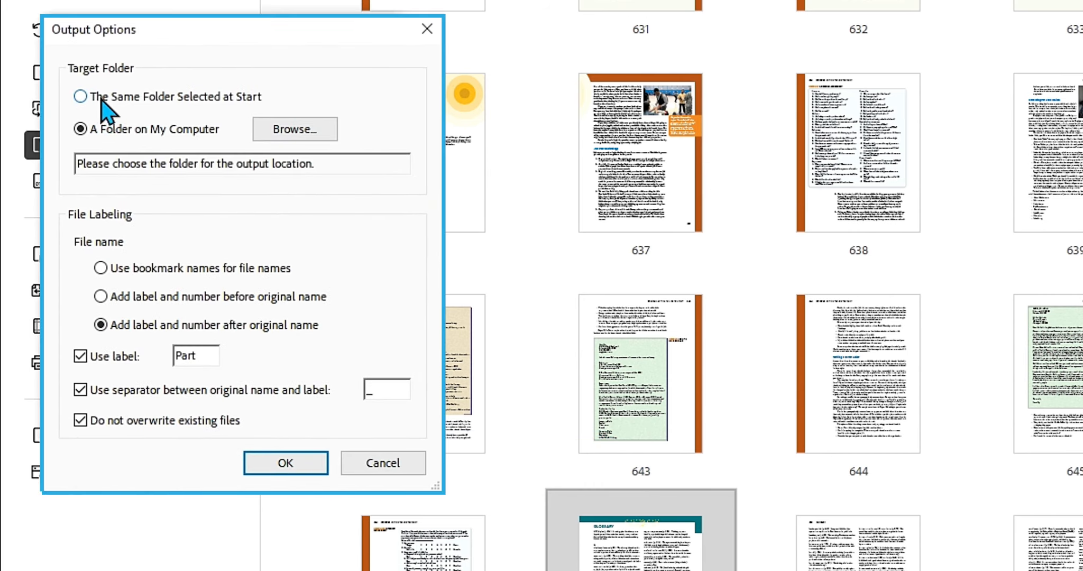
left_click(153, 263)
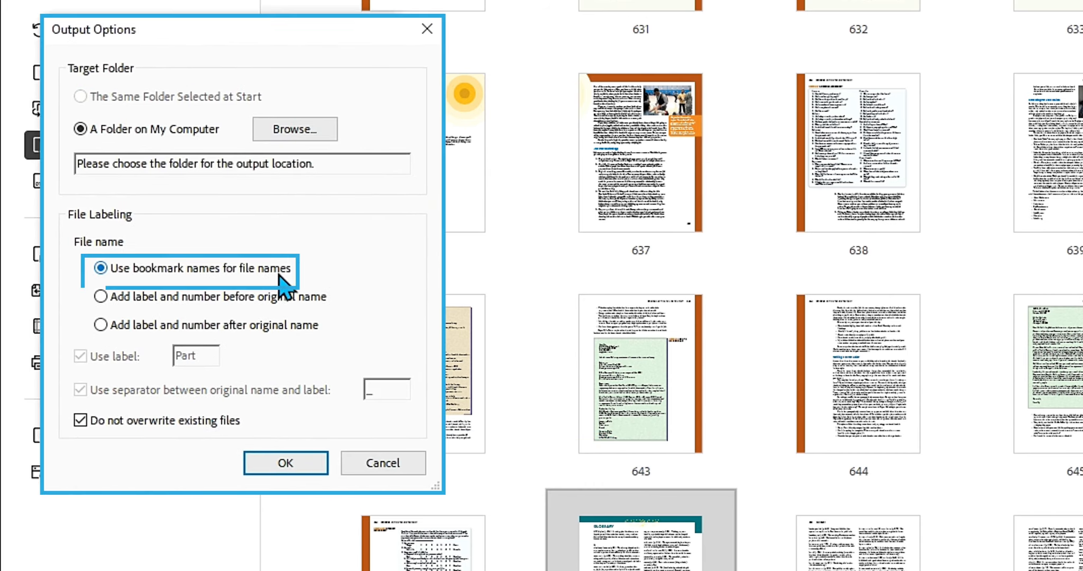
- Set the output folder to D:\Dropbox\Columbia College\Understanding Business\pdf and split the PDF by top level bookmarks
left_click(292, 135)
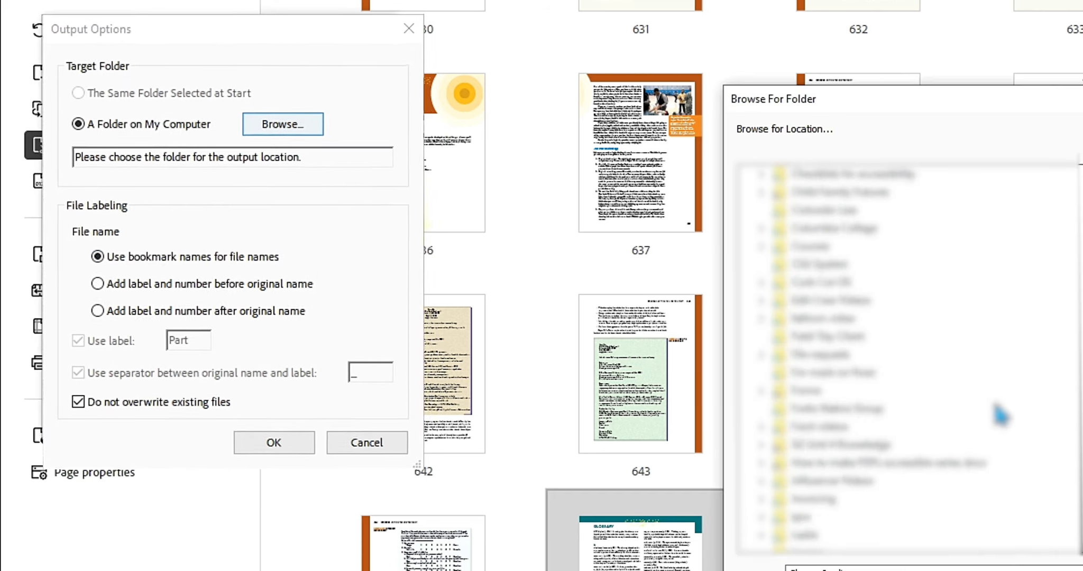
scroll(970, 397, "up", 7)
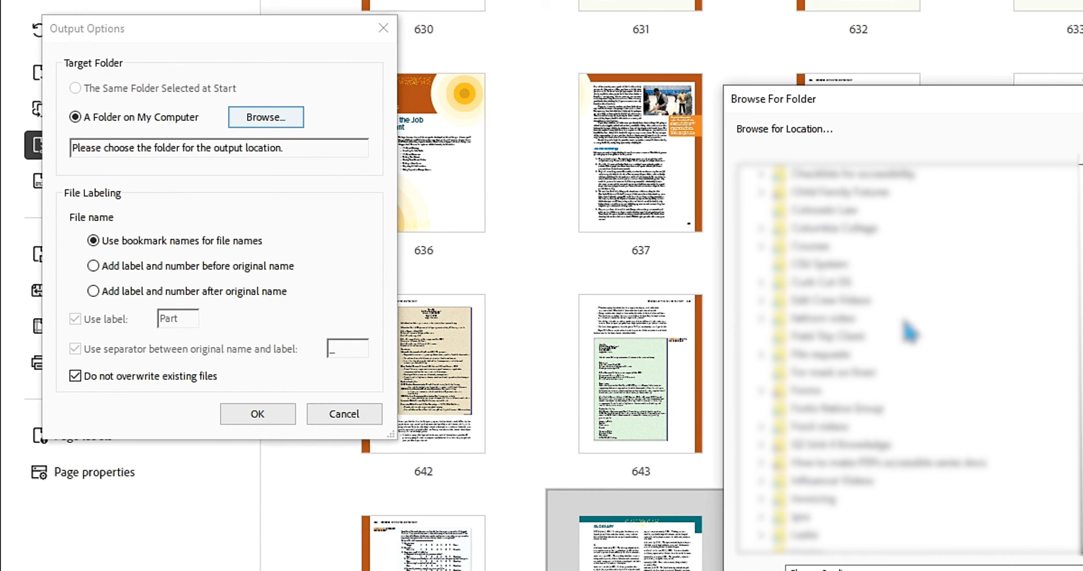
left_click(760, 229)
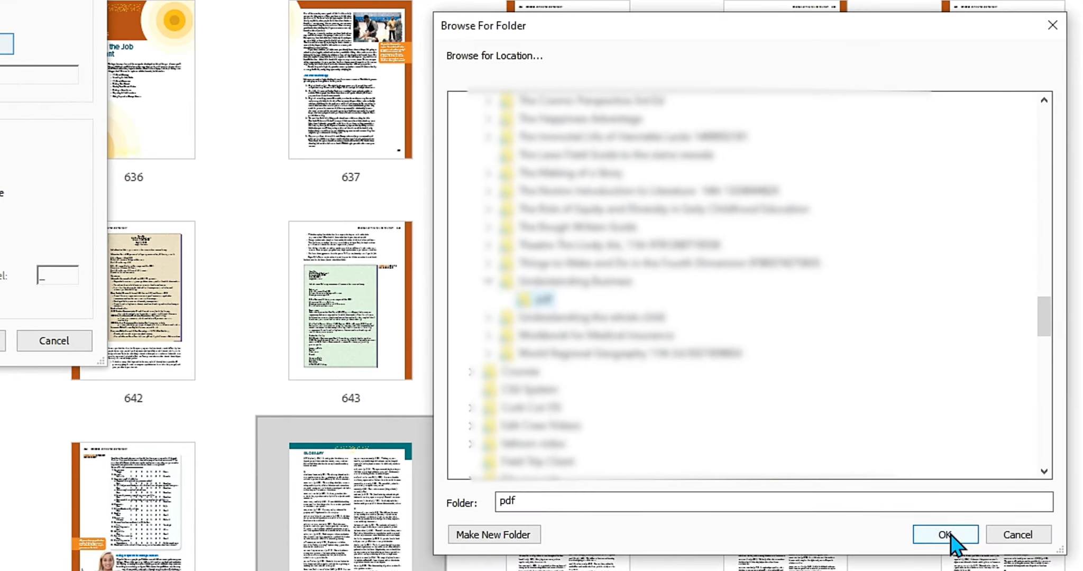
left_click(946, 536)
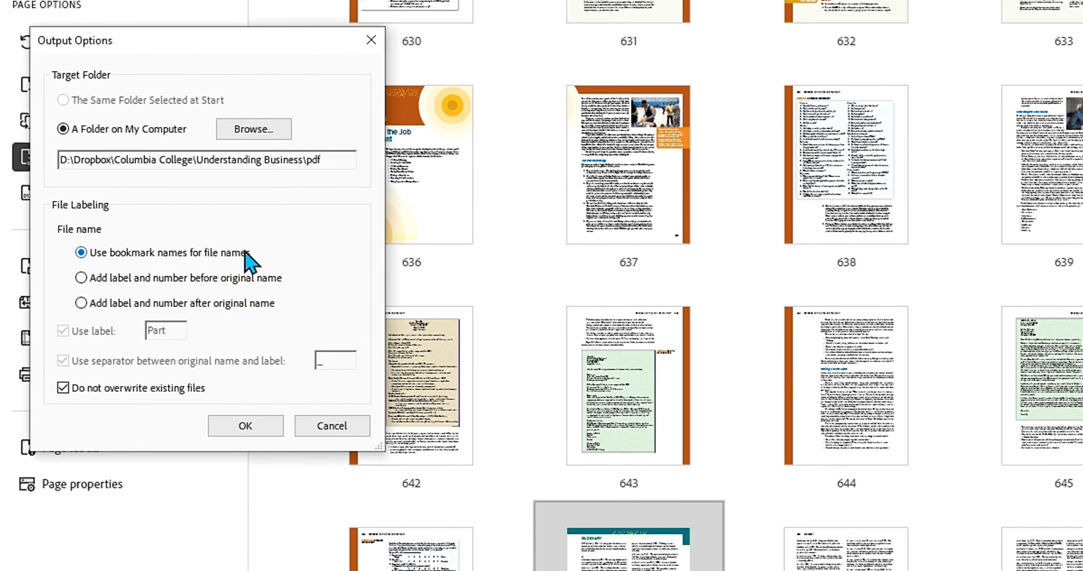
left_click(247, 423)
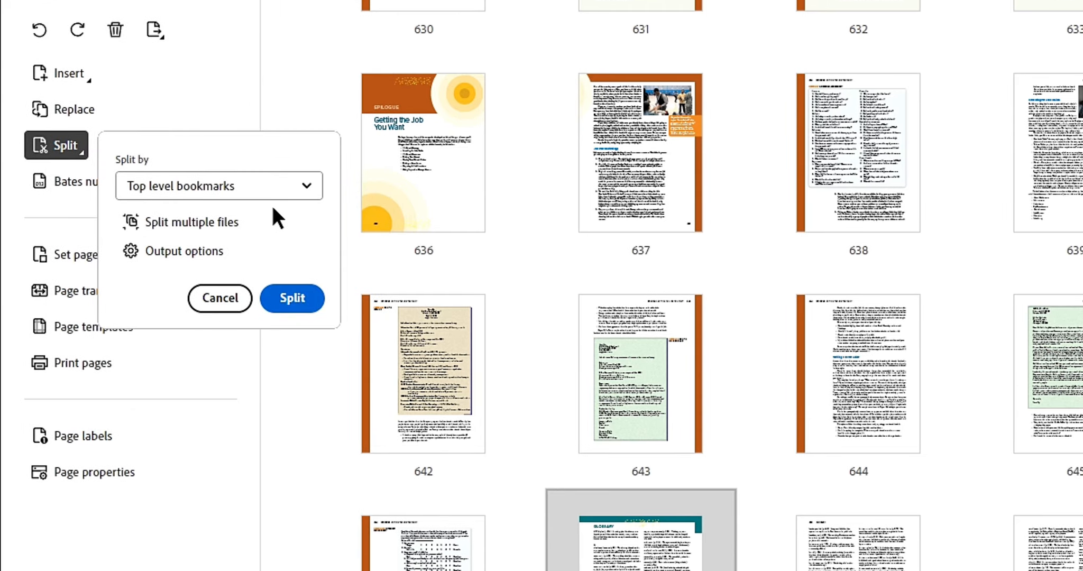
left_click(294, 297)
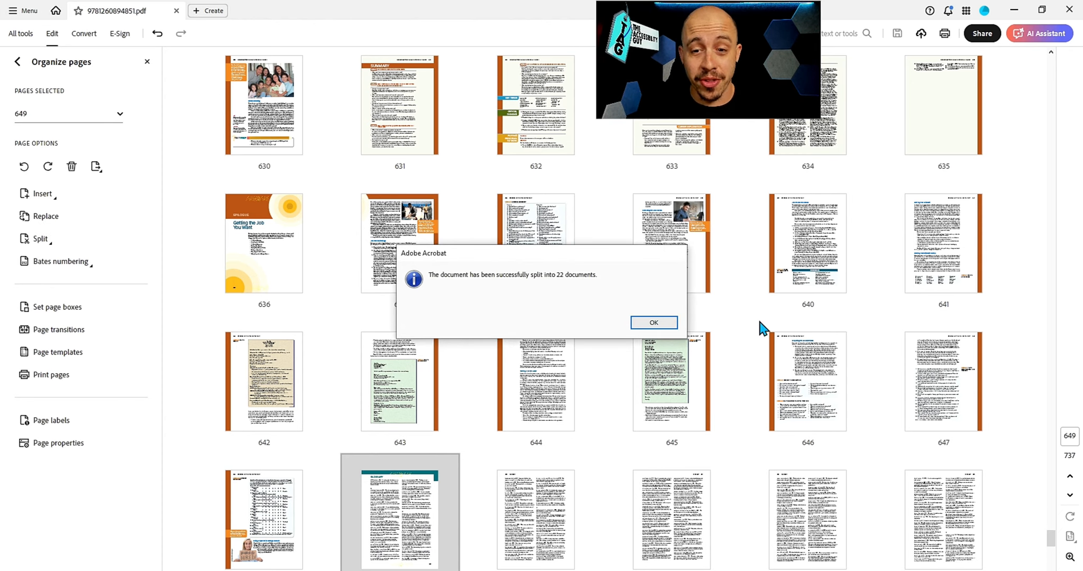
left_click(656, 323)
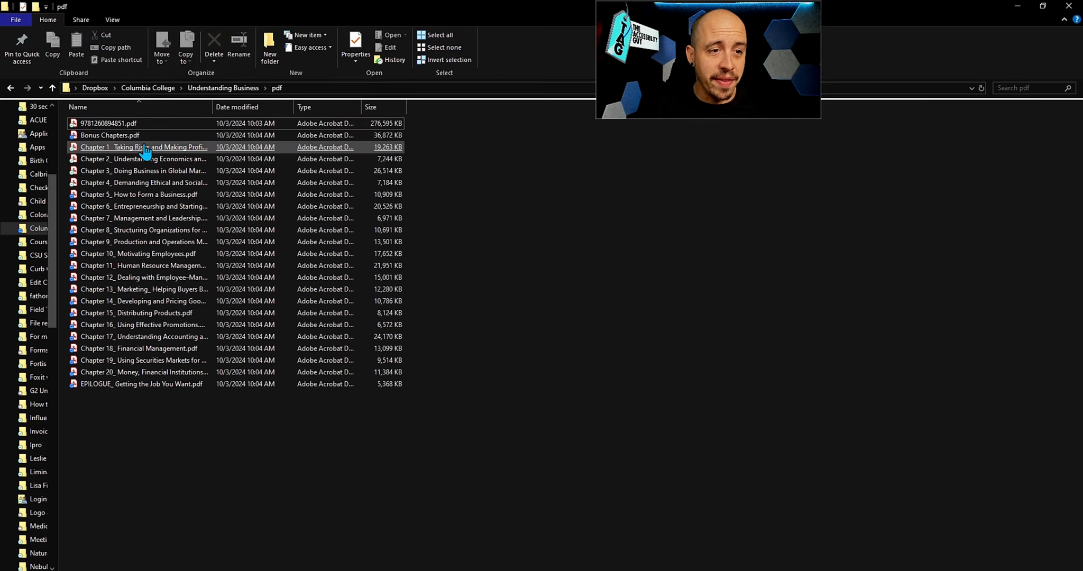
- Replace the PDF in the Desktop _IN folder with copies of the split Bonus Chapters, Chapter 1 to 20 and EPILOGUE PDFs
left_click(141, 147)
left_click(139, 160, "shift")
left_click(133, 137)
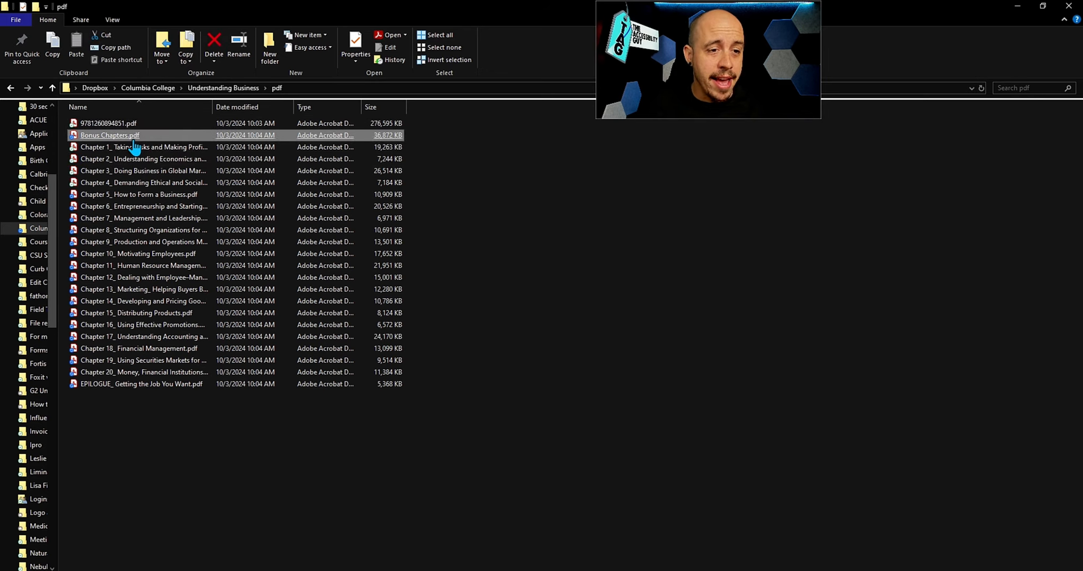
left_click_drag(219, 451, 121, 137)
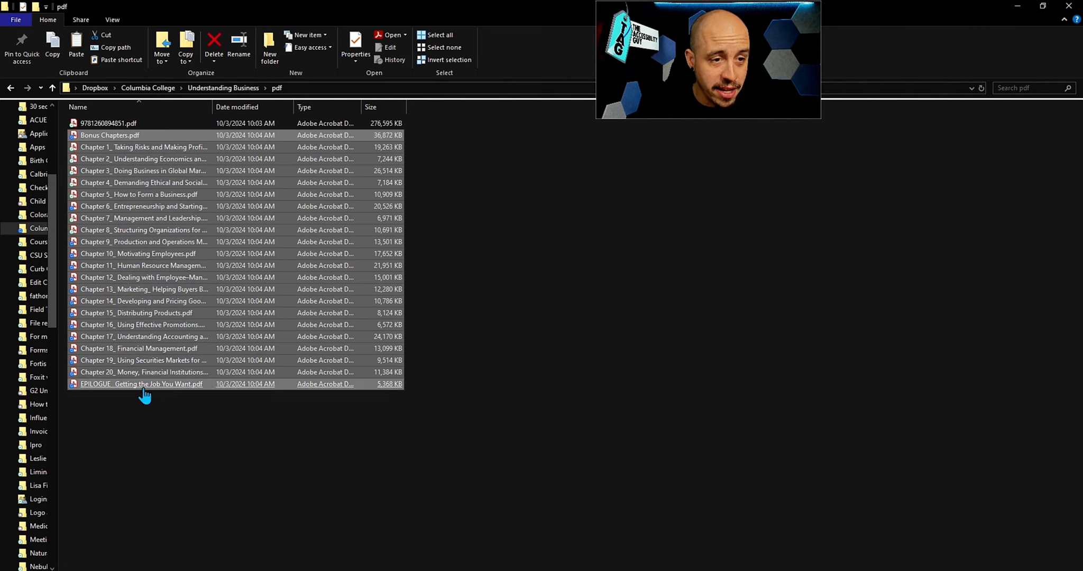
scroll(23, 271, "up", 5)
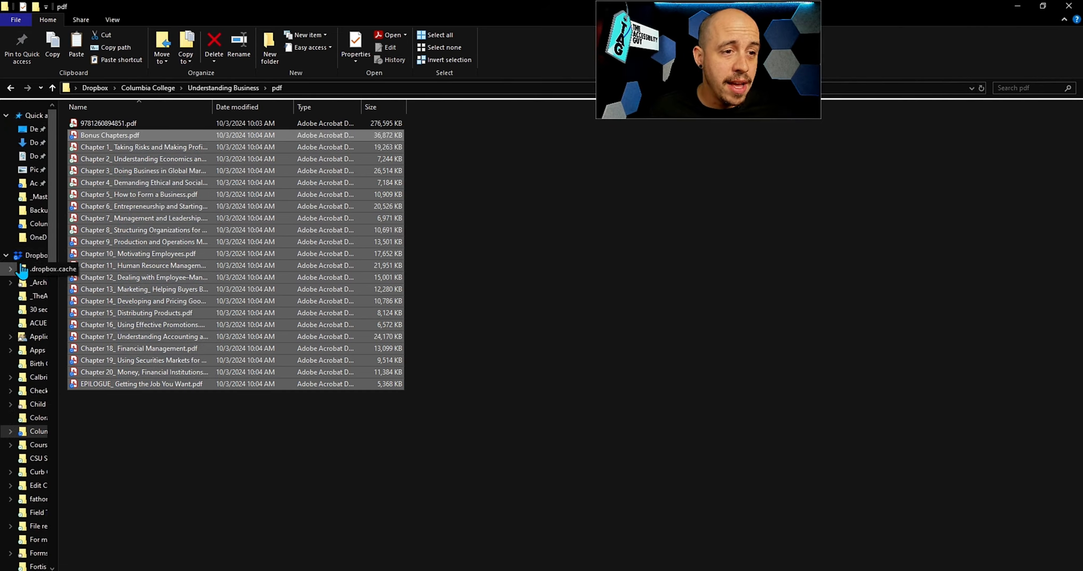
left_click(27, 131)
double_click(138, 238)
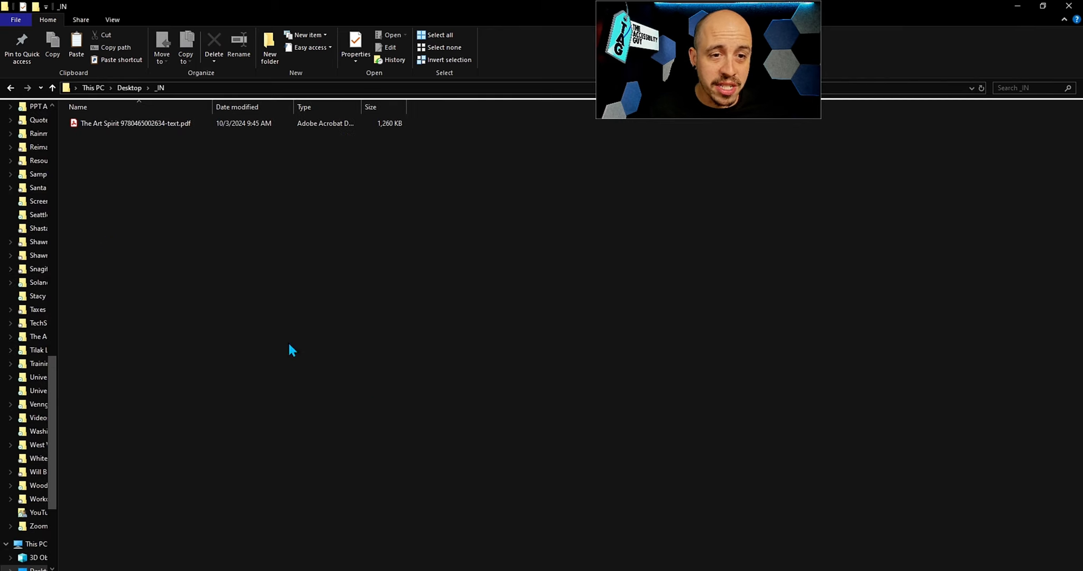
left_click_drag(226, 220, 188, 113)
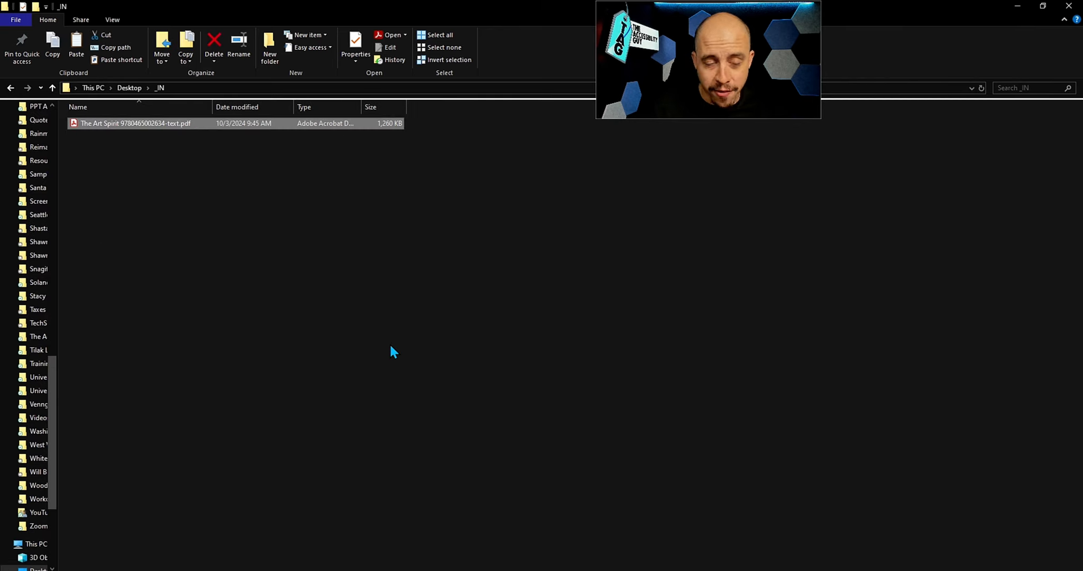
key("Delete")
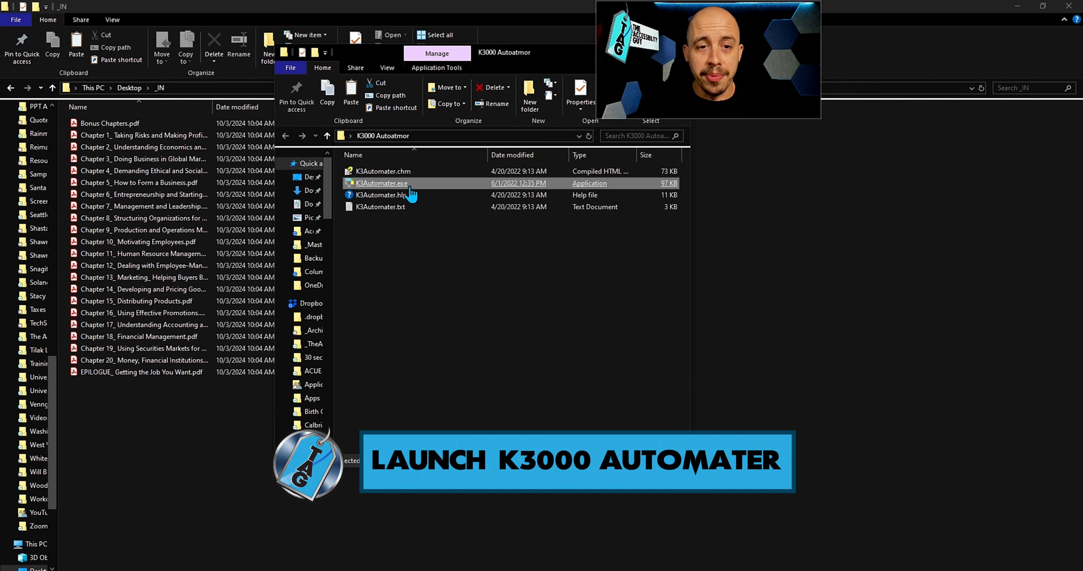
- Run K3Automater.exe to convert the PDFs from _IN to _OUT, and delete the source PDFs from _IN
double_click(408, 184)
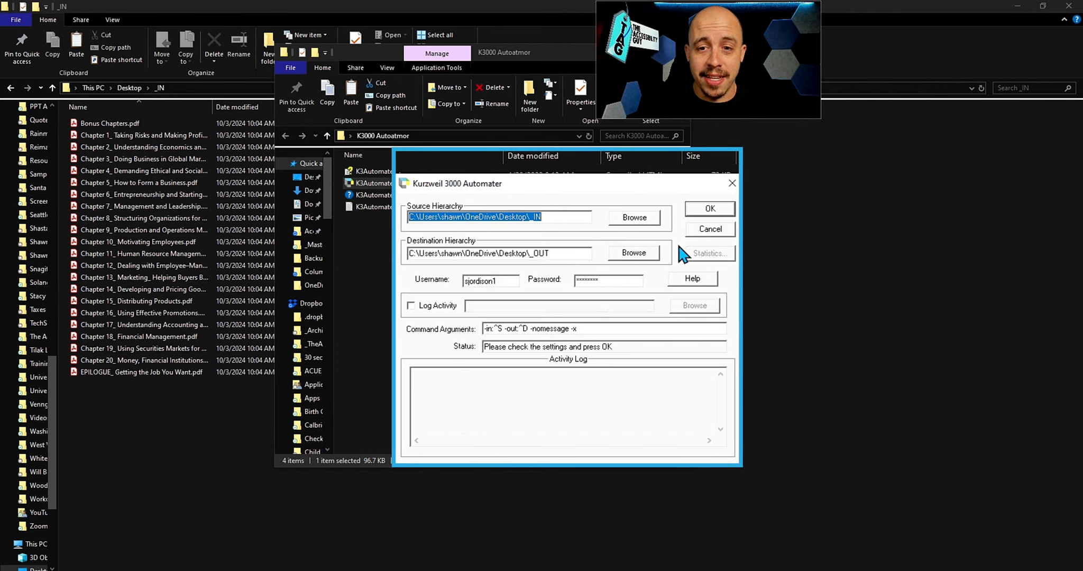
left_click(717, 210)
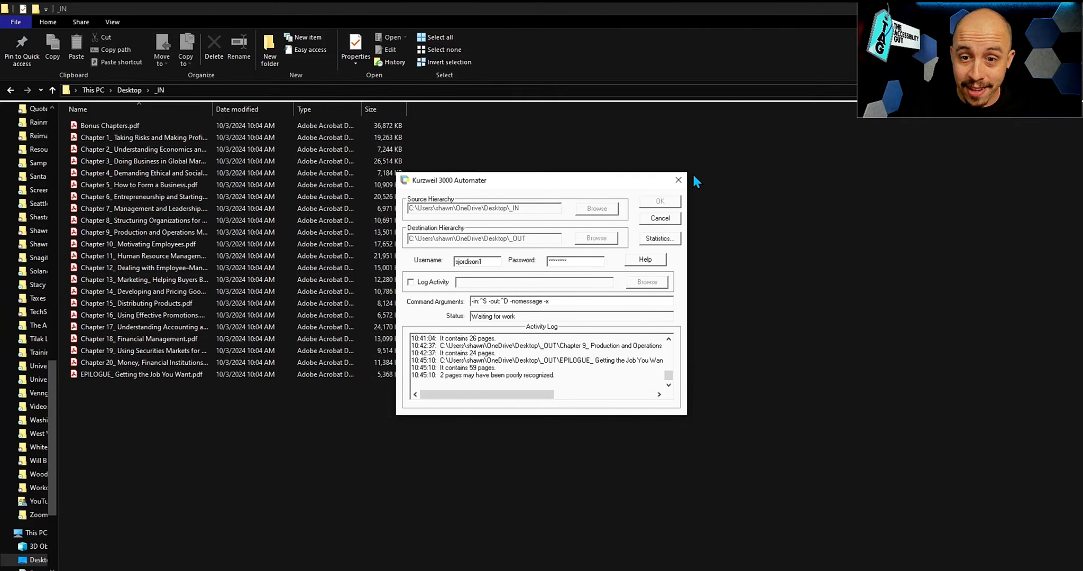
left_click(678, 181)
left_click_drag(351, 431, 146, 135)
key("Delete")
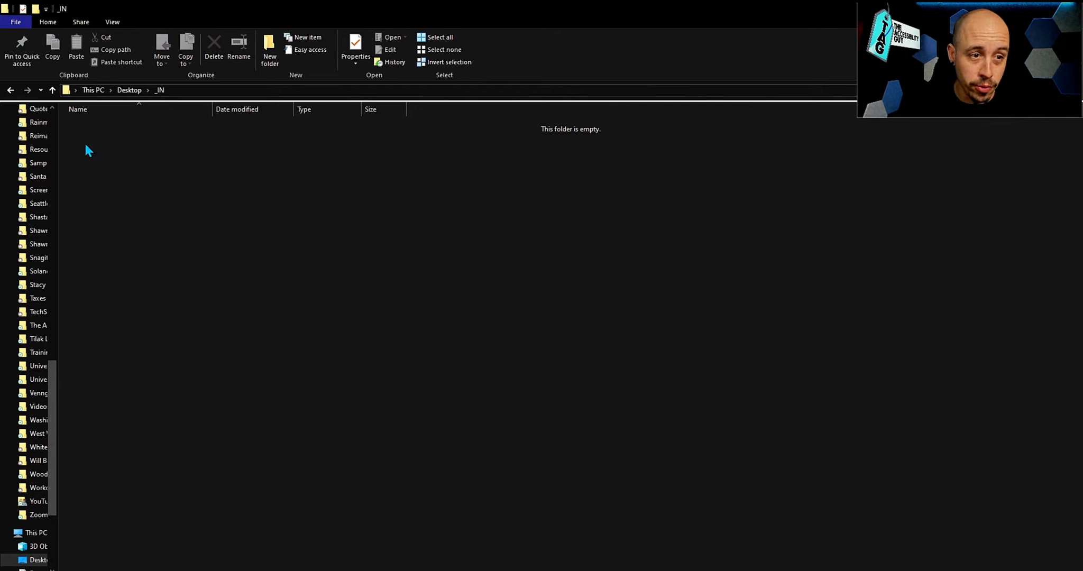
- Open the Desktop _OUT folder and cut all the converted .kes files
scroll(26, 164, "up", 10)
scroll(25, 159, "up", 10)
left_click(26, 132)
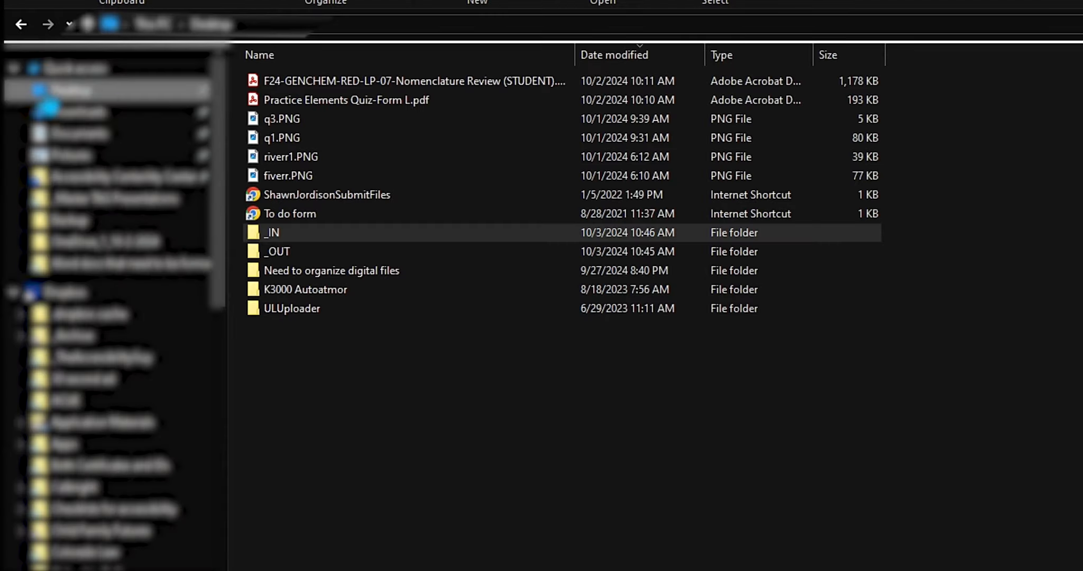
double_click(280, 252)
left_click_drag(599, 568, 320, 66)
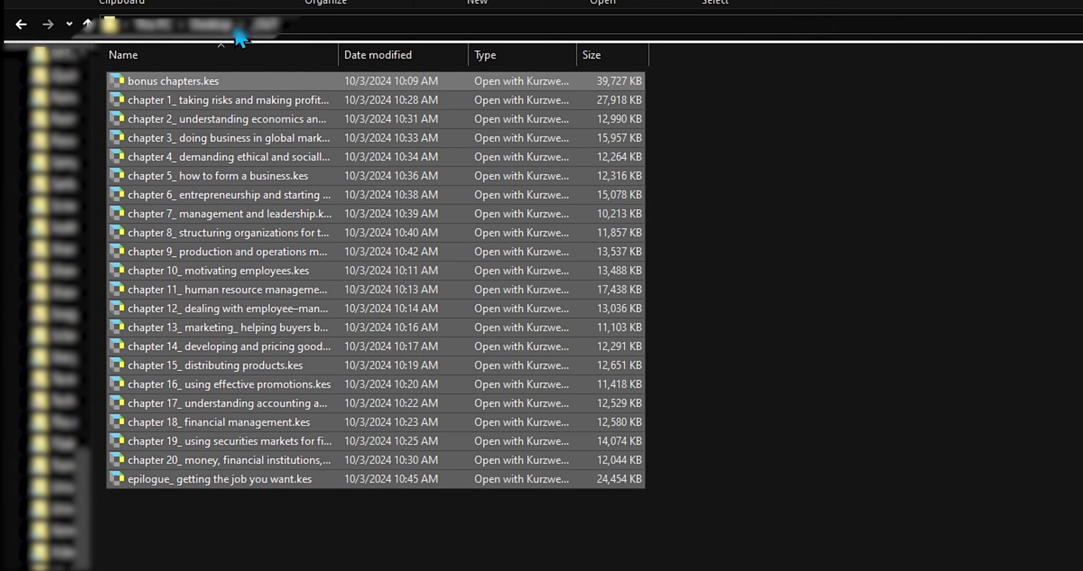
key("ctrl+x")
- Create a folder named Understanding Business Kurzweil inside the Understanding Business folder and move the cut .kes files into it
scroll(40, 203, "up", 10)
scroll(36, 173, "up", 3)
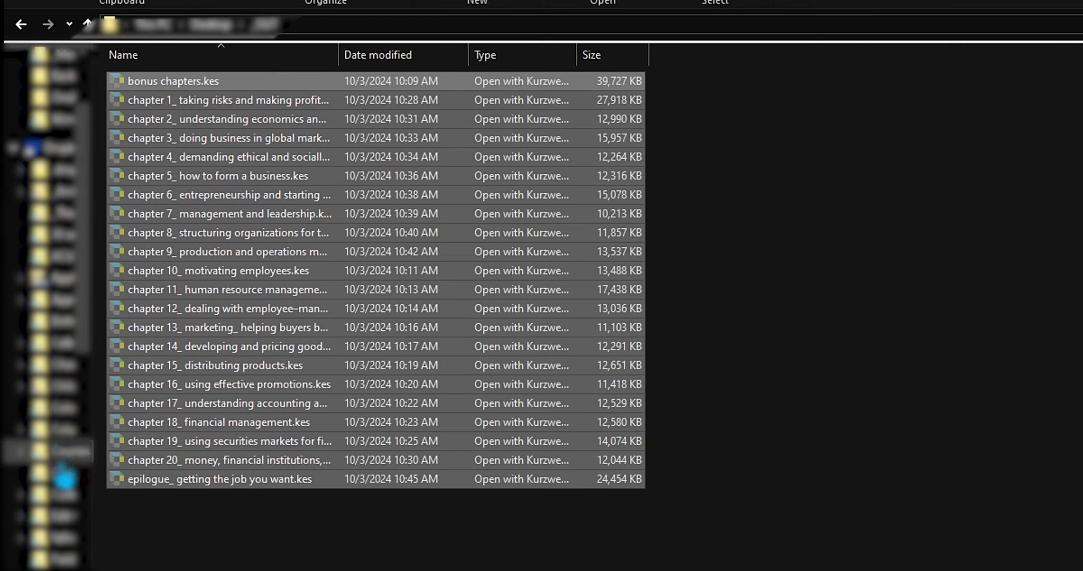
left_click(82, 431)
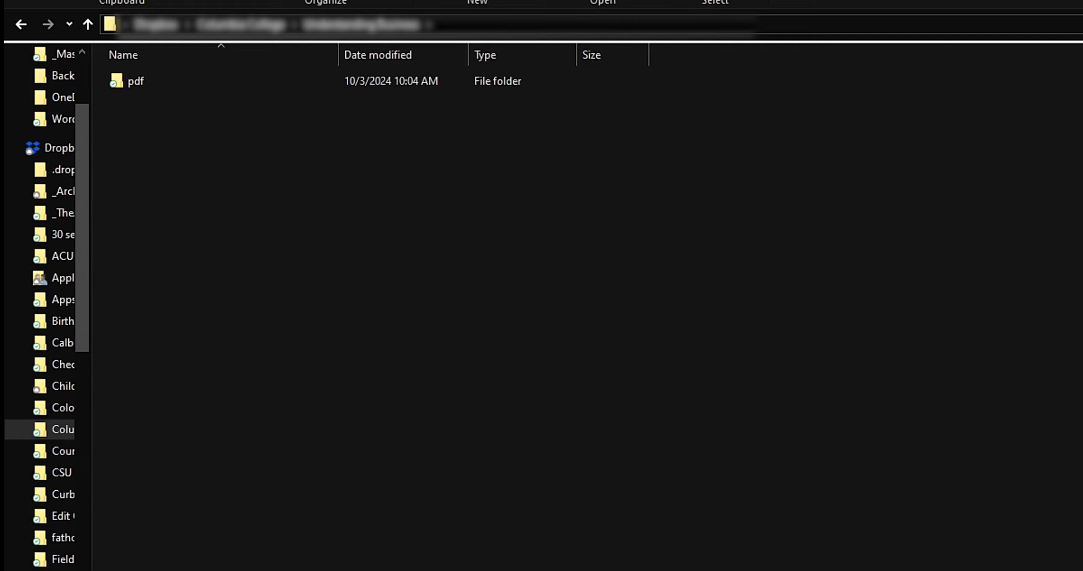
key("ctrl+shift+n")
type("Understanding Business Kurzweil")
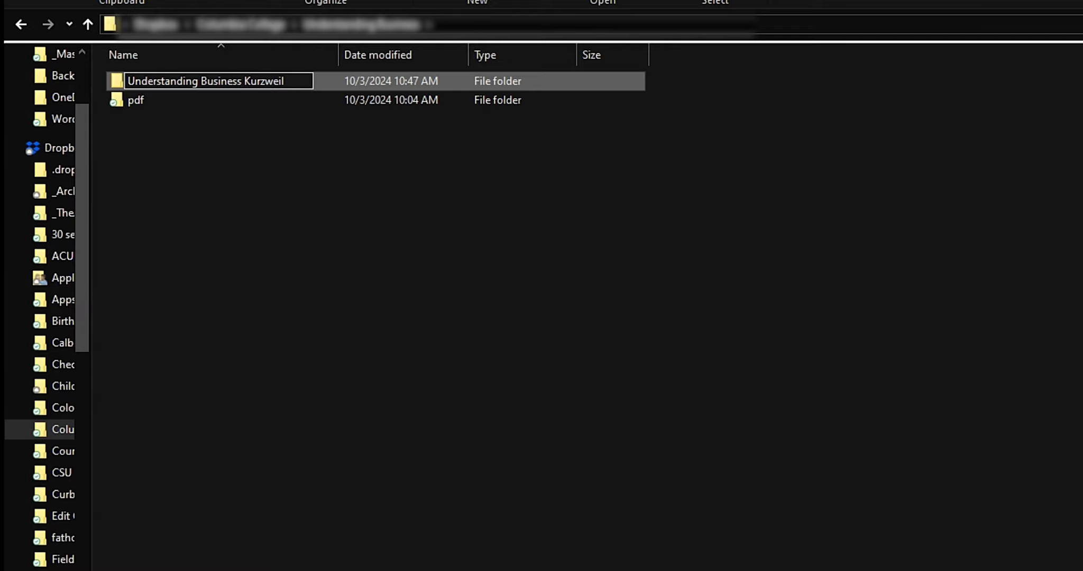
key("Return")
key("Return")
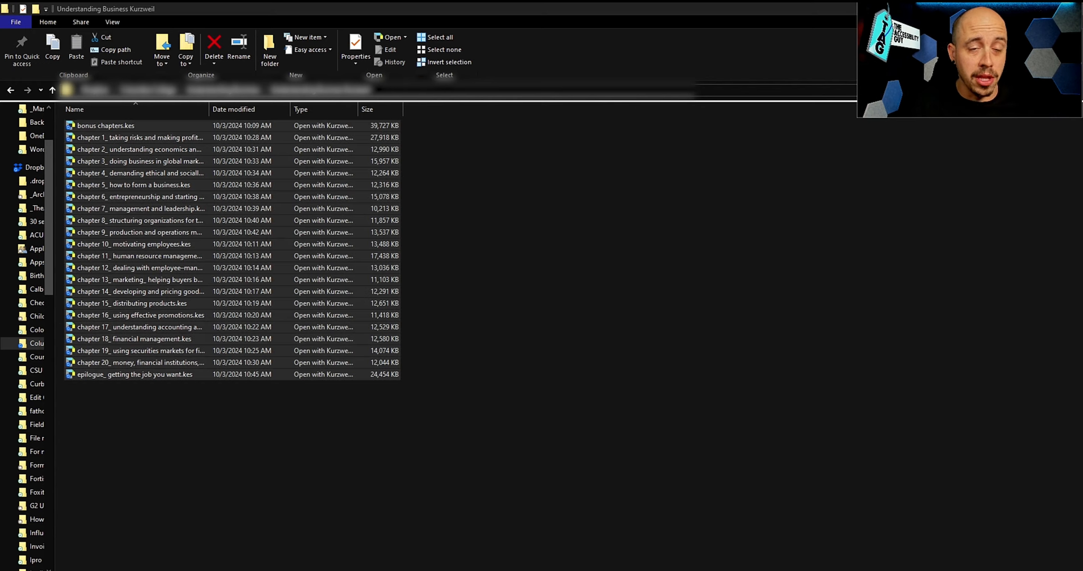
- Launch ULUploader.exe and log in to the Kurzweil 3000 Universal Library Uploader
key("alt+Tab")
double_click(396, 262)
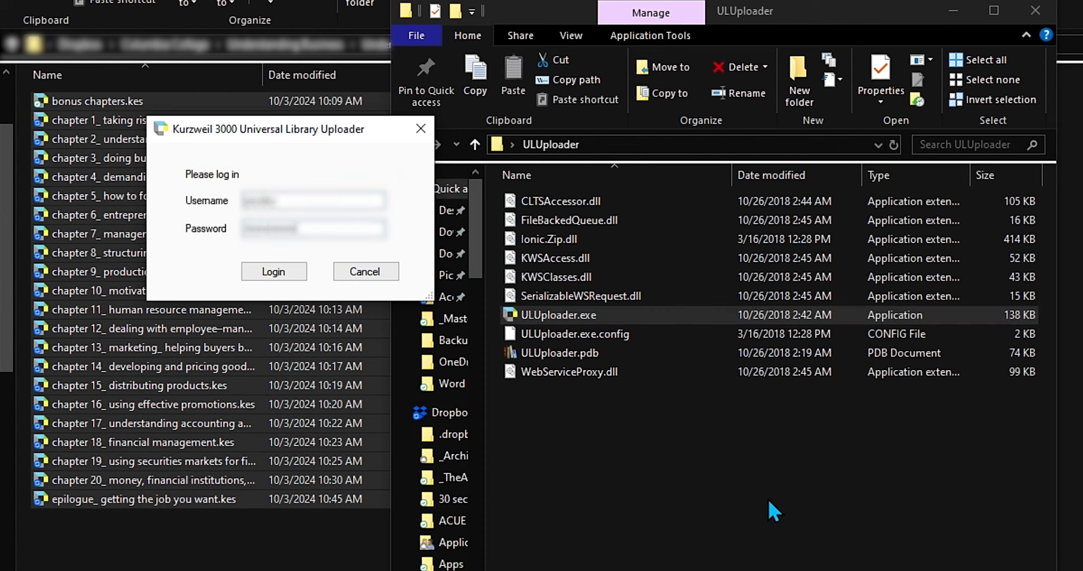
key("Return")
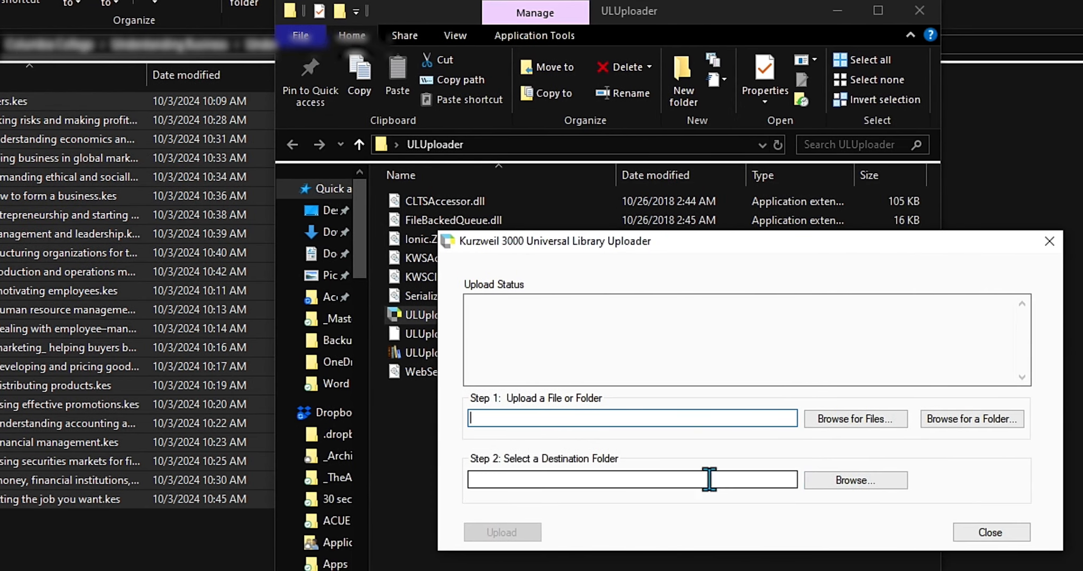
- Choose a destination folder in the library and set Understanding Business Kurzweil as the folder to upload
left_click(852, 483)
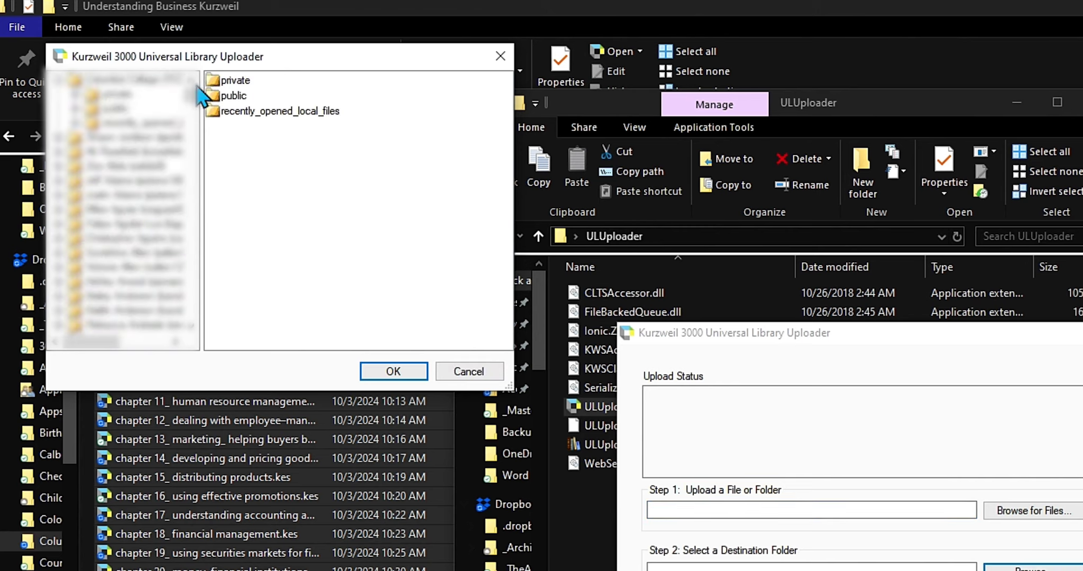
left_click(393, 371)
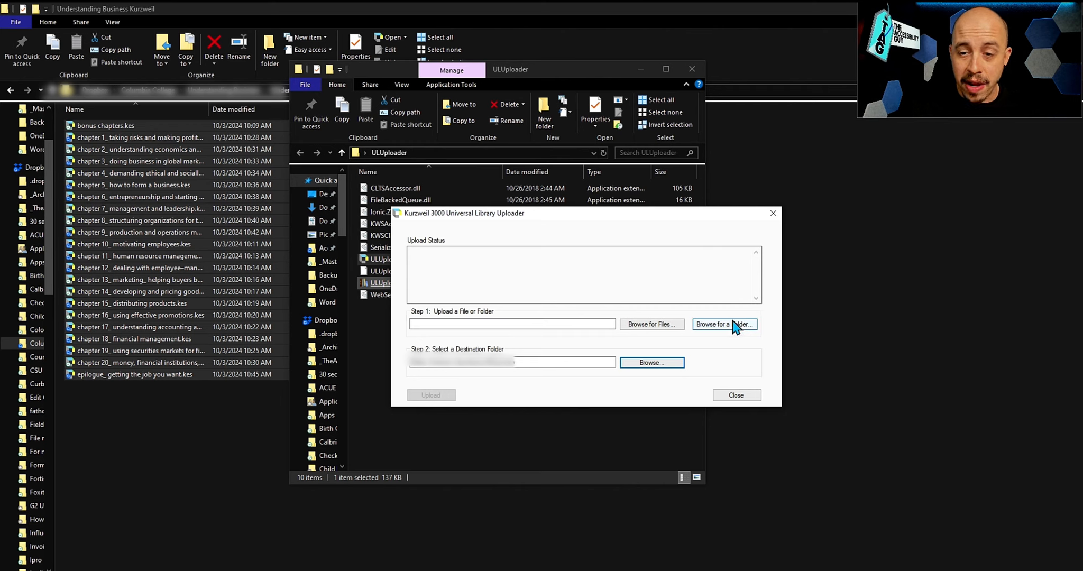
left_click(735, 325)
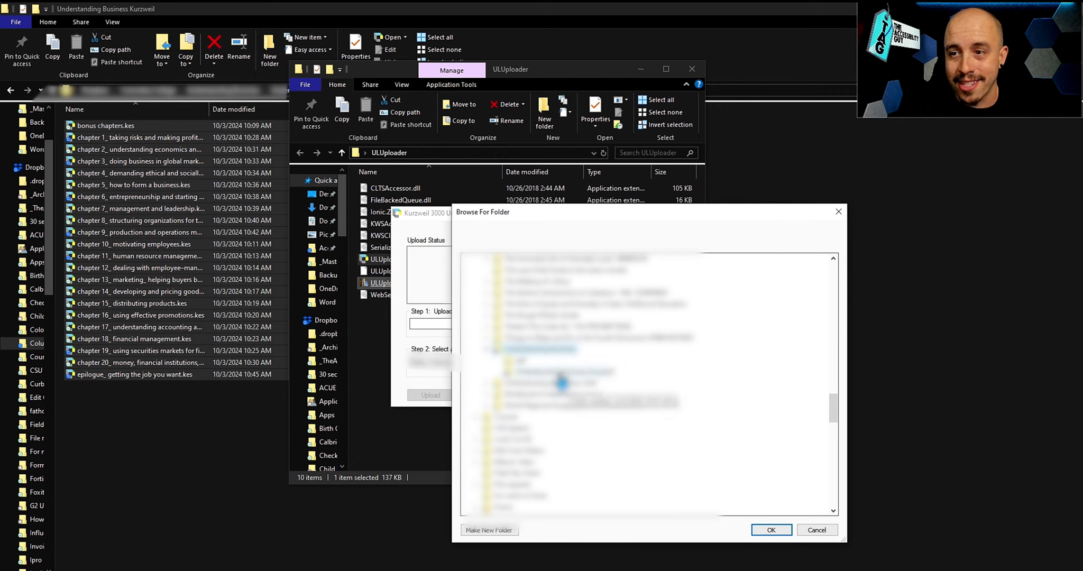
left_click(772, 531)
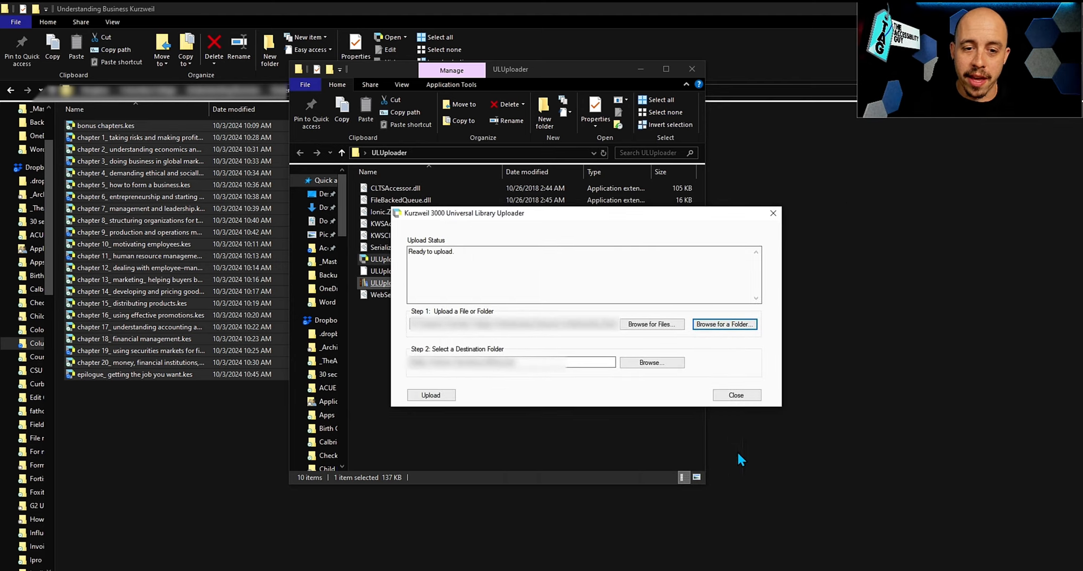